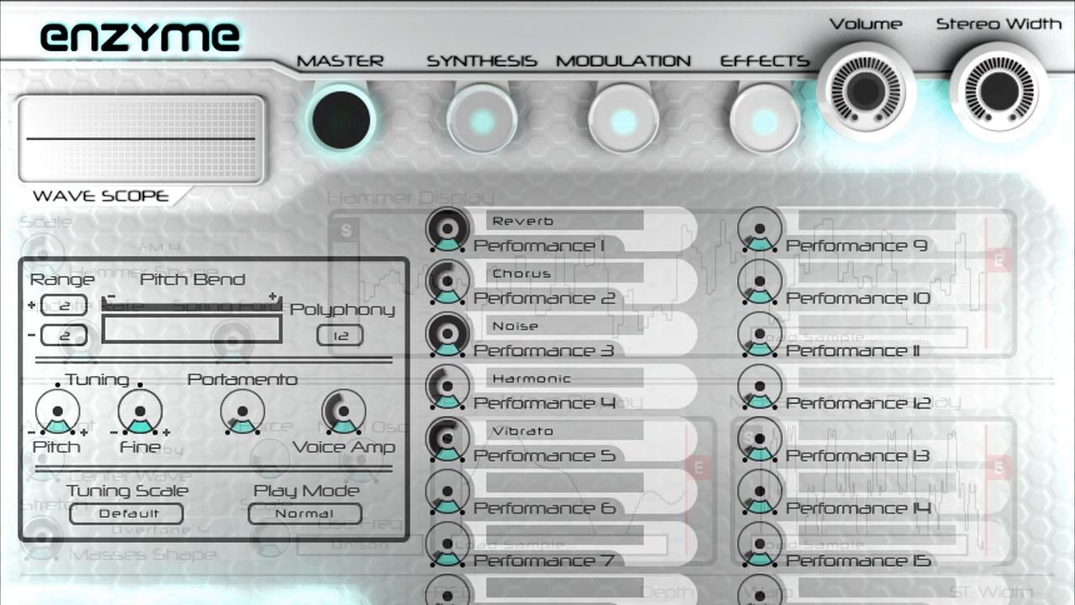
Step: Raise the Vibrato performance control and open the modulation page
left_click_drag(458, 437, 452, 346)
left_click(623, 130)
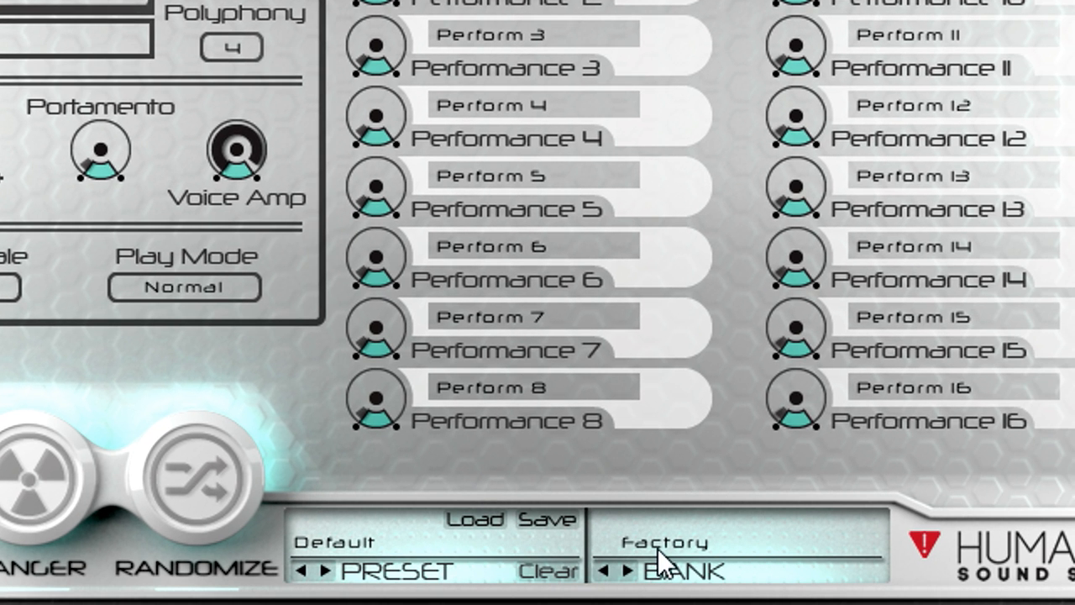
Step: Load the BASS_Incendiary preset from the Factory bank
left_click(369, 537)
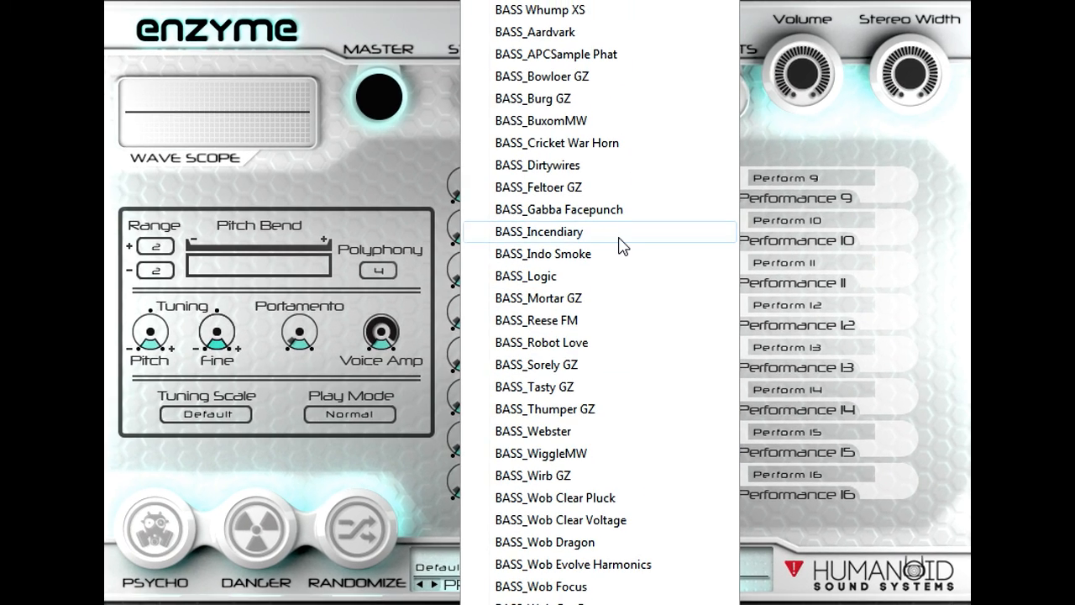
left_click(622, 245)
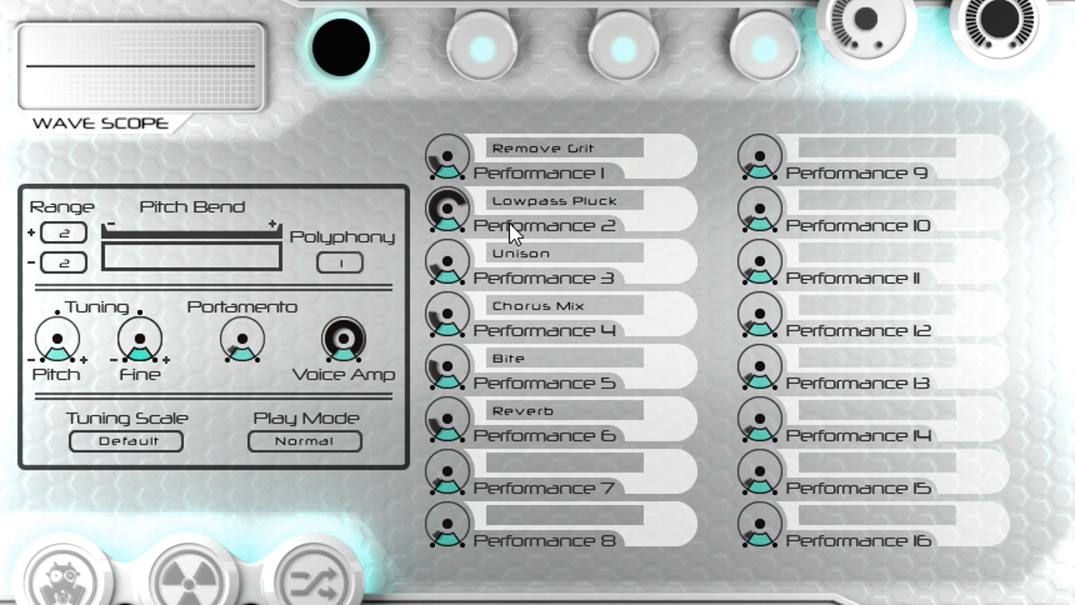
Step: Adjust the Remove Grit, Lowpass Pluck and Unison performance controls, lowering Lowpass Pluck and raising Unison to 75%
left_click_drag(476, 155, 467, 112)
left_click_drag(447, 217, 447, 373)
left_click_drag(447, 262, 464, 111)
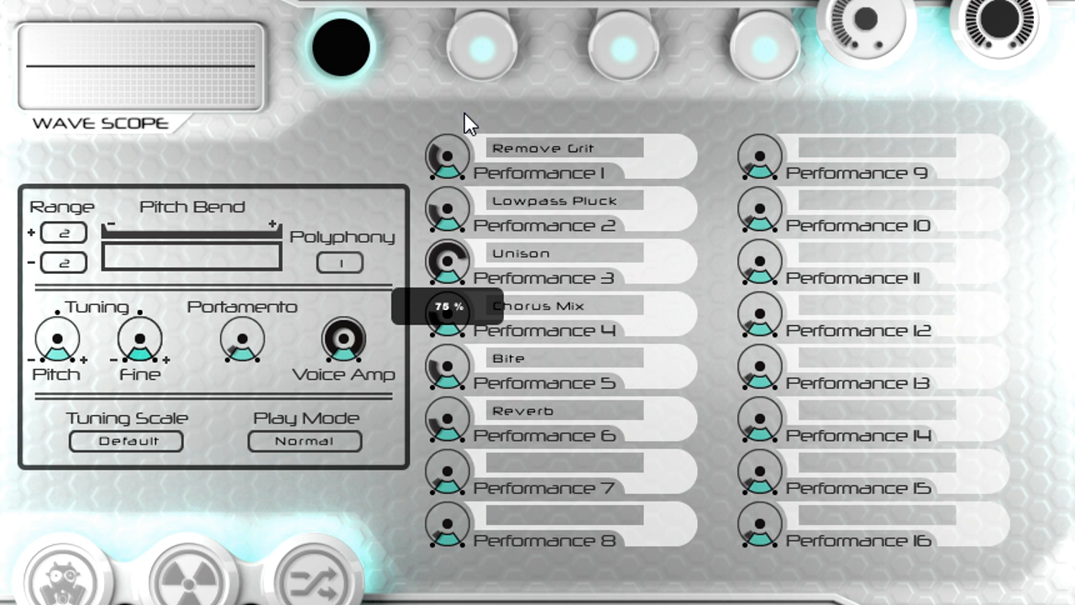
Step: Try out the performance controls further by turning Remove Grit down, sweeping Chorus Mix up and down, and lowering Bite
left_click_drag(456, 165, 455, 165)
left_click_drag(455, 203, 455, 215)
left_click_drag(452, 319, 463, 240)
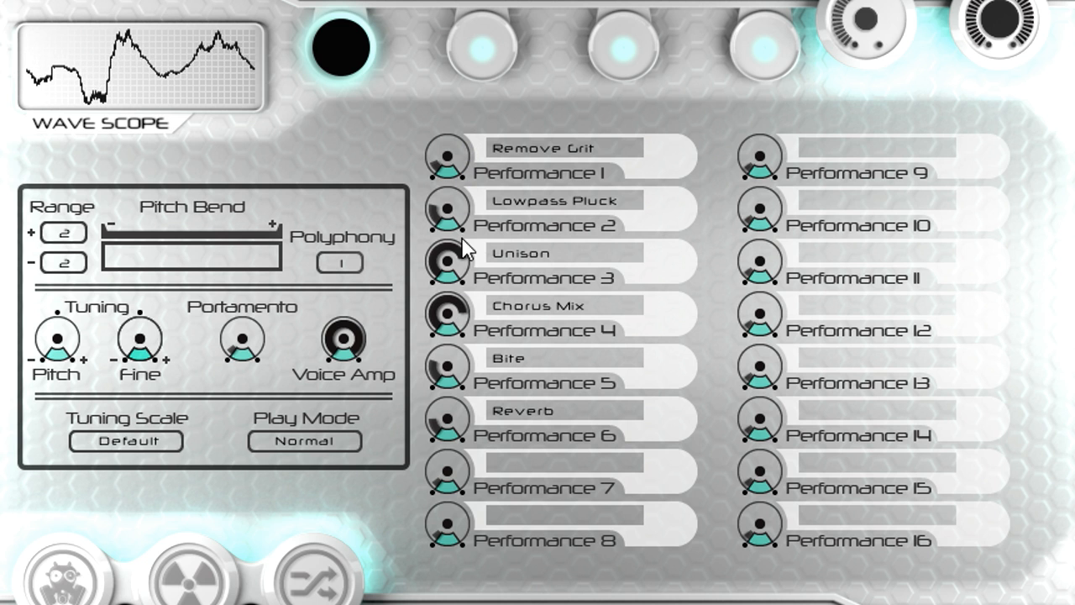
left_click_drag(442, 371, 445, 489)
left_click_drag(452, 303, 452, 420)
Step: Start MIDI Learn on the Remove Grit performance control
right_click(450, 152)
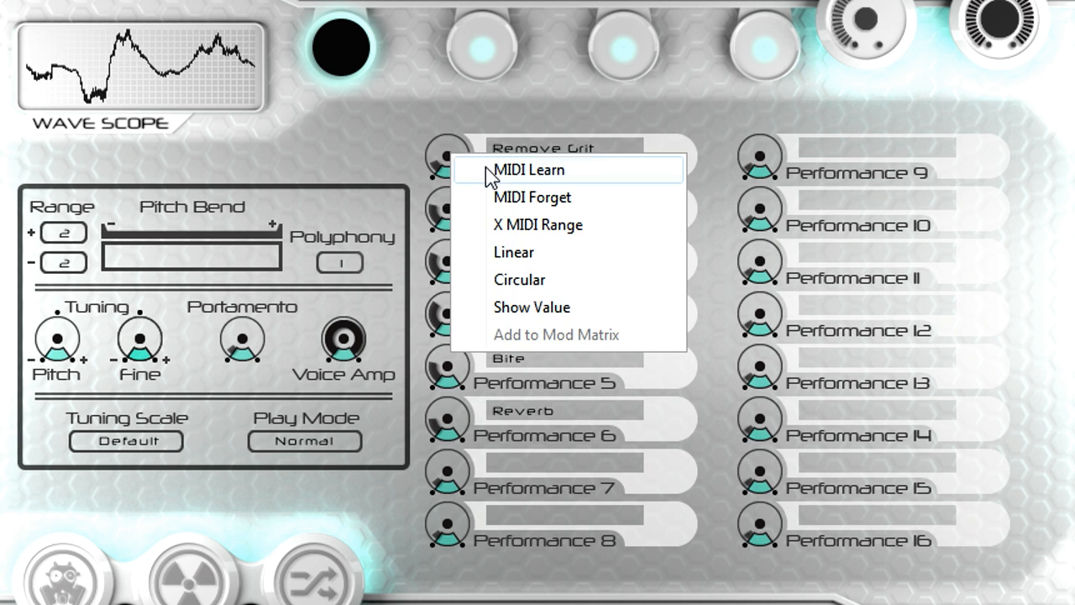
left_click(582, 171)
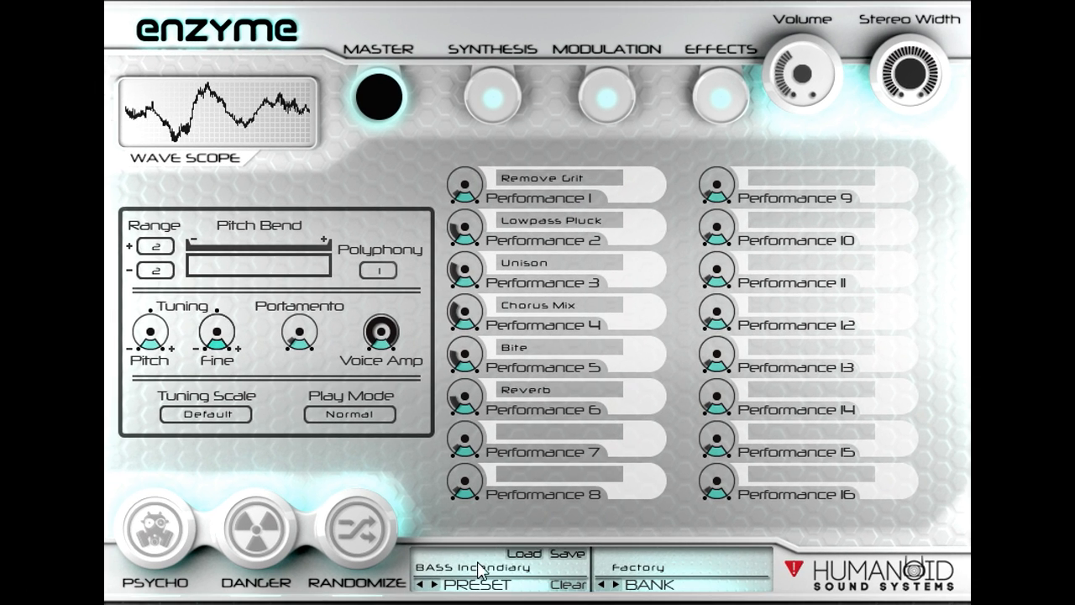
Step: Load the BASS_Mortar GZ preset from the Factory bank
left_click(470, 575)
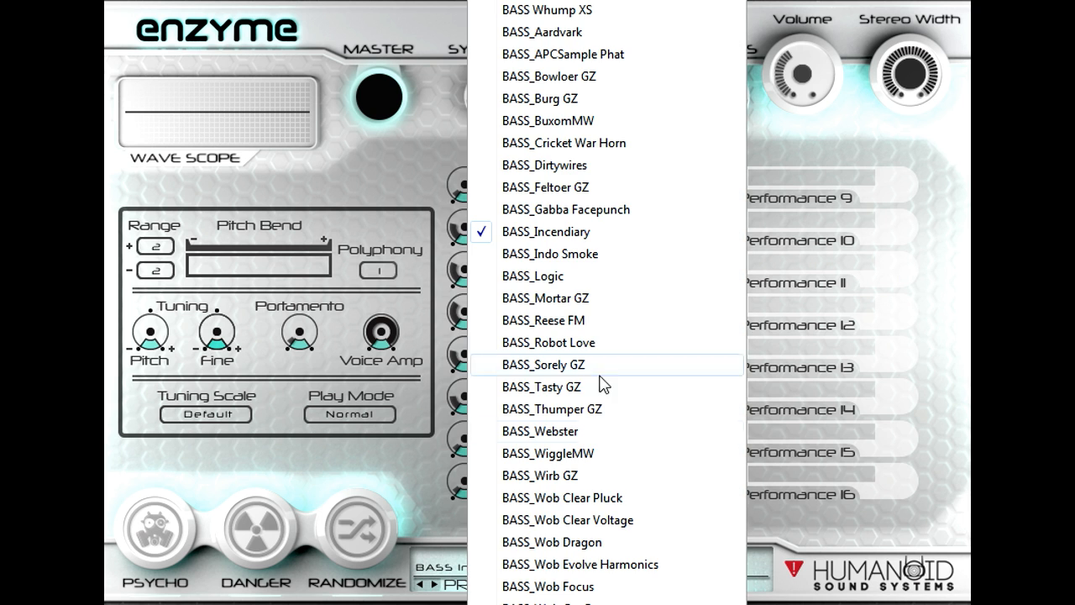
left_click(611, 299)
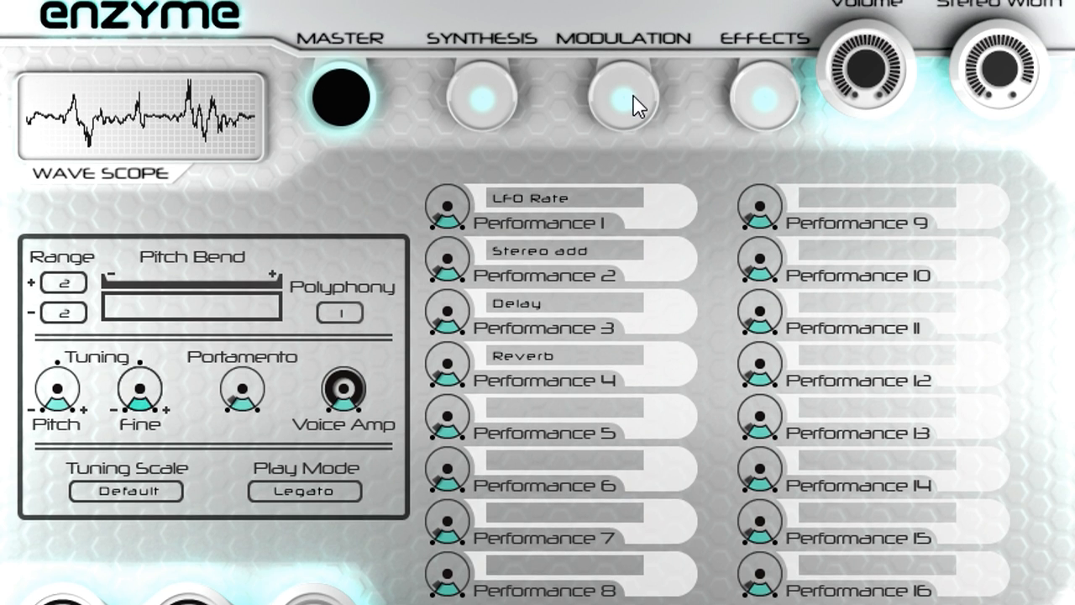
Step: Change the P1 amount on LFO 2 Rate to positive in the modulation matrix and return to the master page
left_click(634, 99)
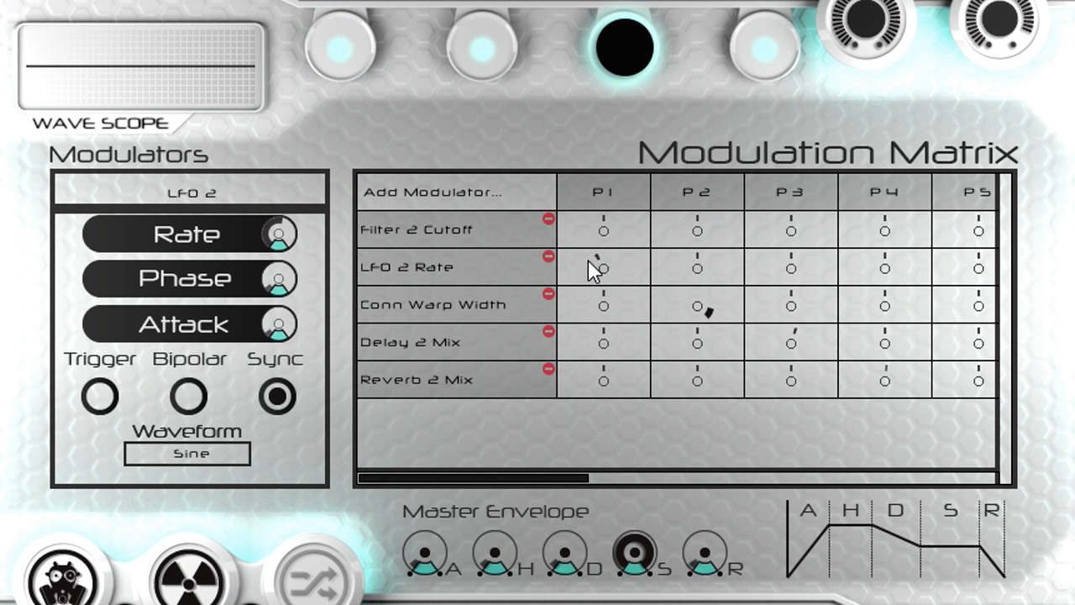
mouse_move(506, 476)
left_mouse_down()
mouse_move(938, 489)
mouse_move(485, 472)
left_mouse_up()
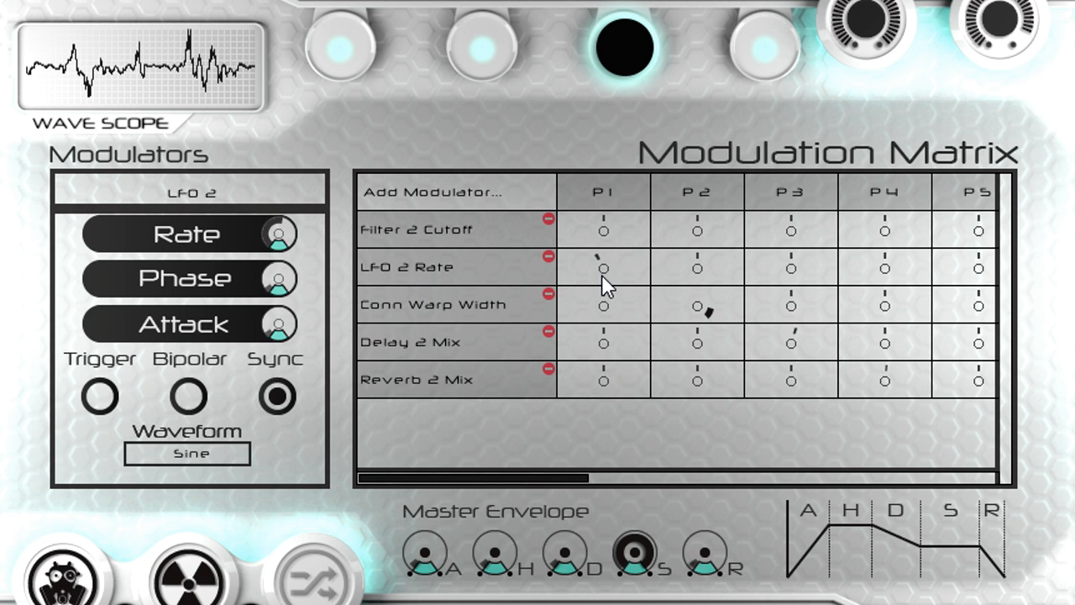
left_click_drag(601, 271, 598, 206)
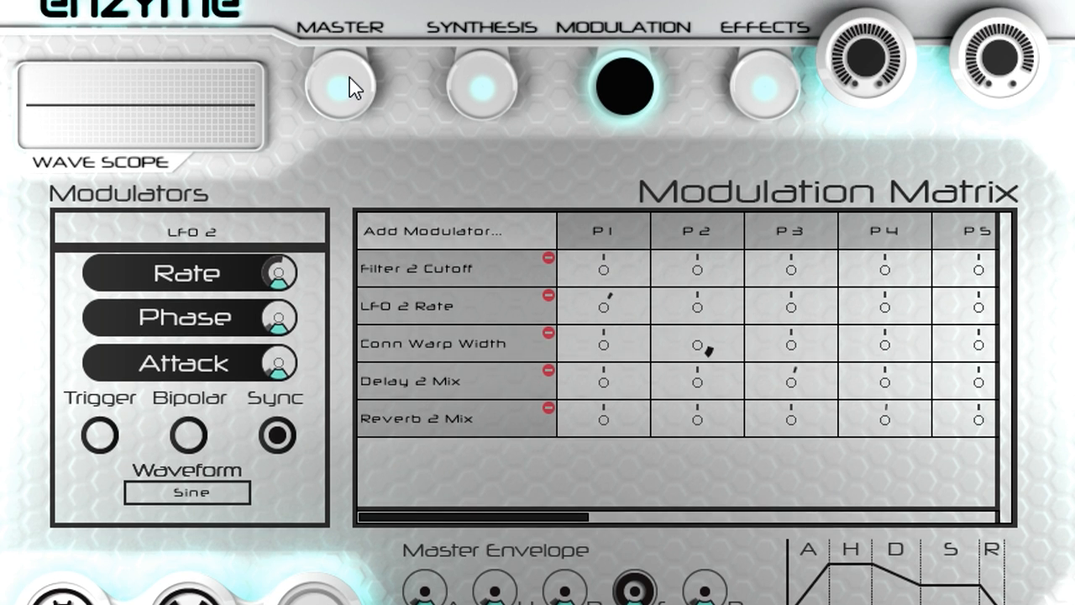
left_click(346, 40)
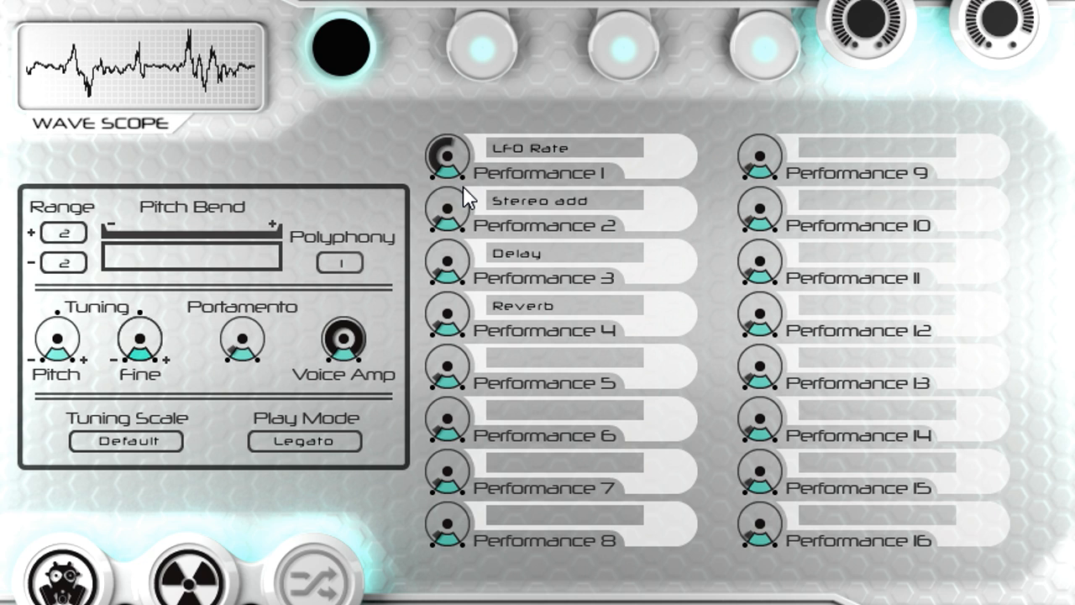
left_click_drag(247, 334, 248, 326)
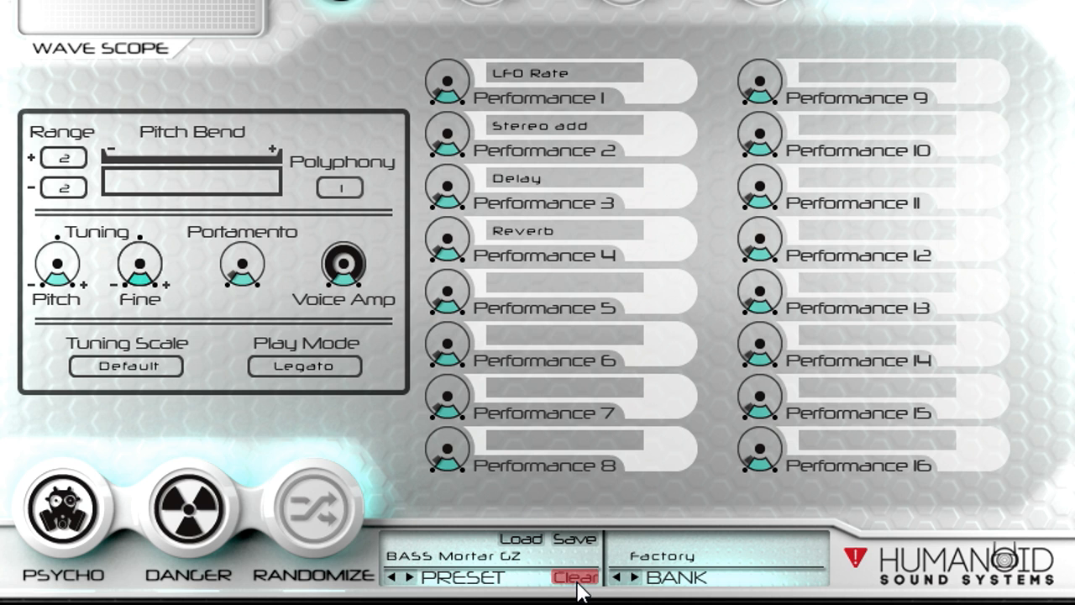
Step: Clear the current preset to the default patch and lower its Voice Amp level
left_click(578, 579)
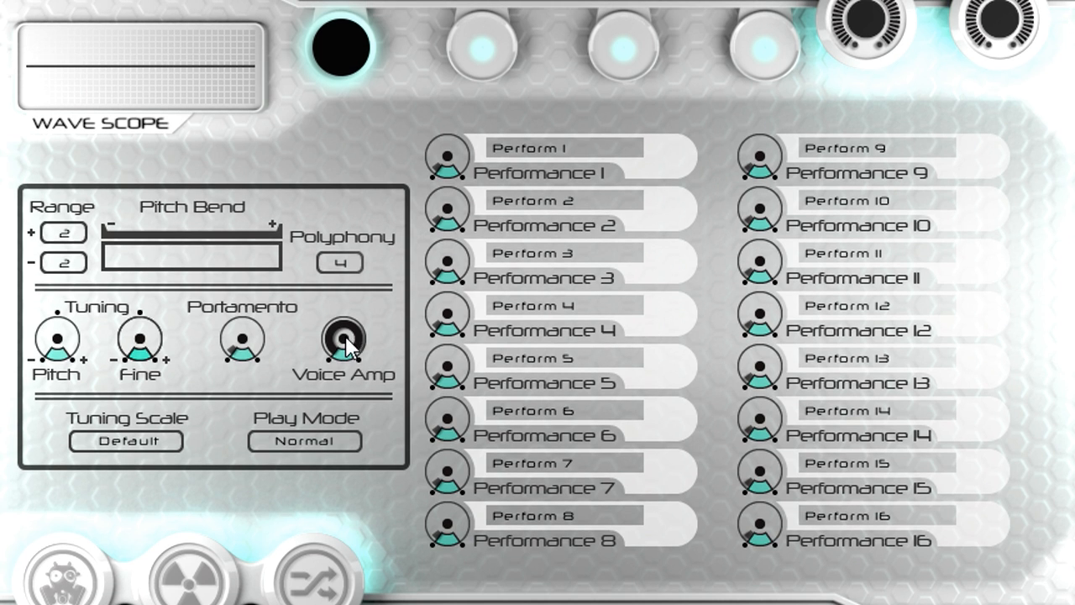
left_click_drag(345, 261, 345, 288)
left_click_drag(345, 363, 344, 433)
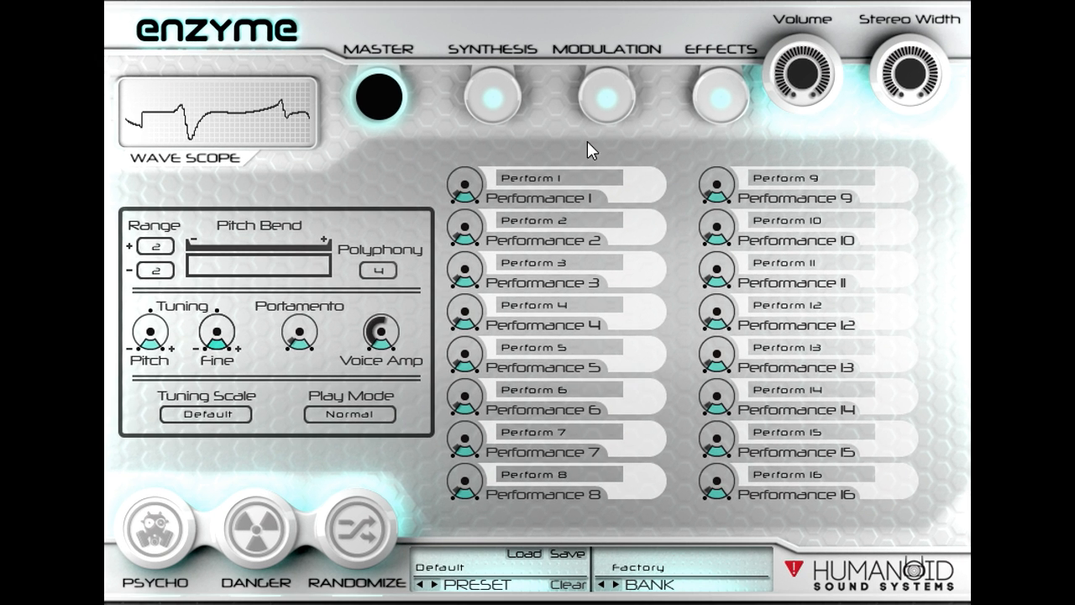
Step: Raise the attack, release and decay times of the master envelope
left_click(606, 96)
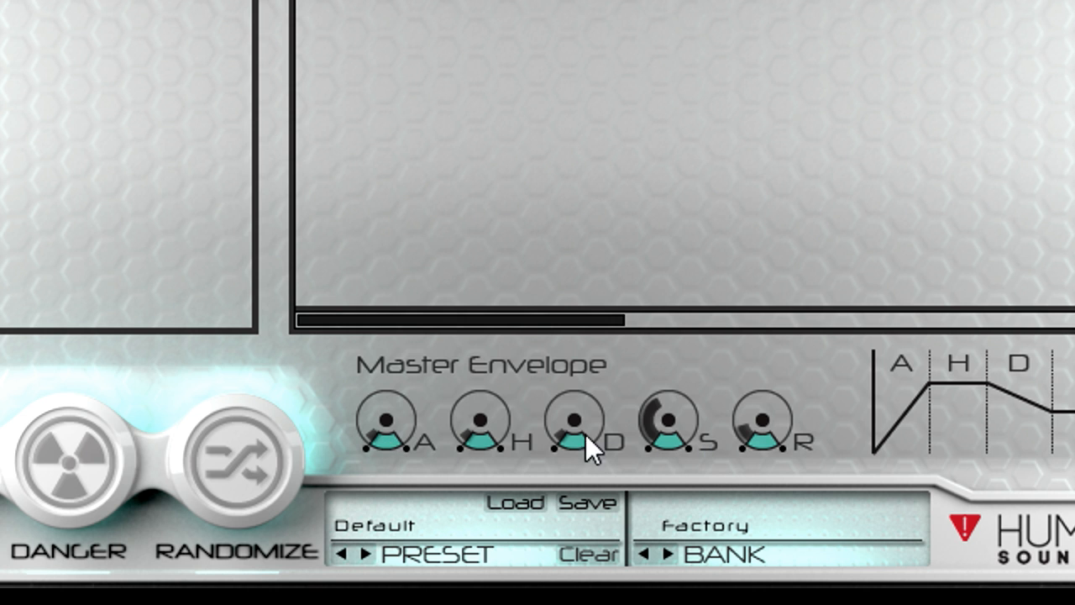
left_click_drag(405, 417, 402, 343)
left_click_drag(800, 433, 778, 358)
left_click_drag(597, 391, 597, 319)
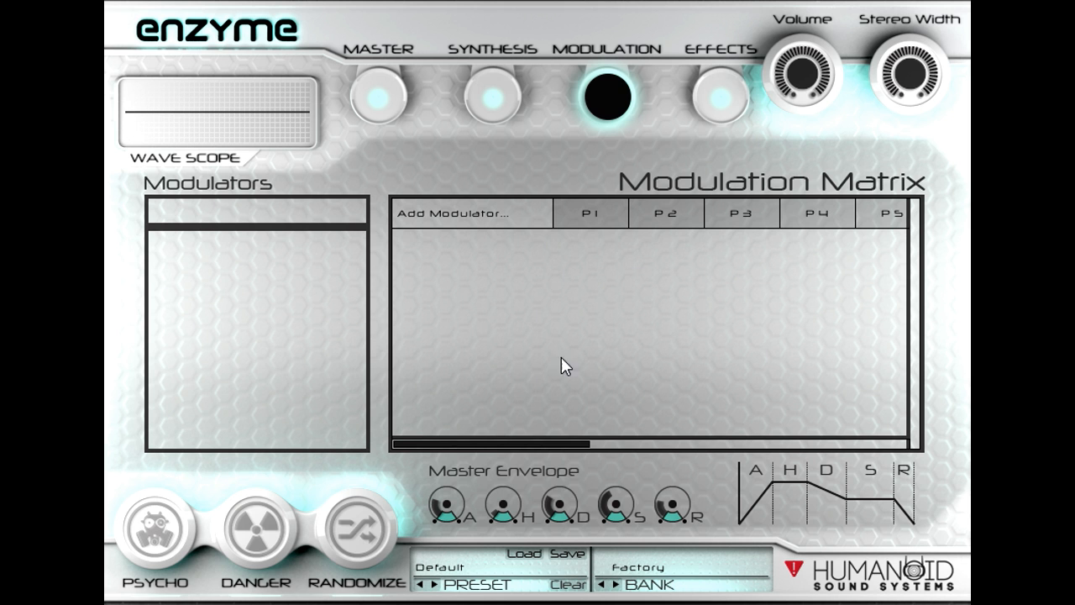
Step: Add the Voice Amp control to the modulation matrix and give its P1 cell a negative amount
left_click(395, 105)
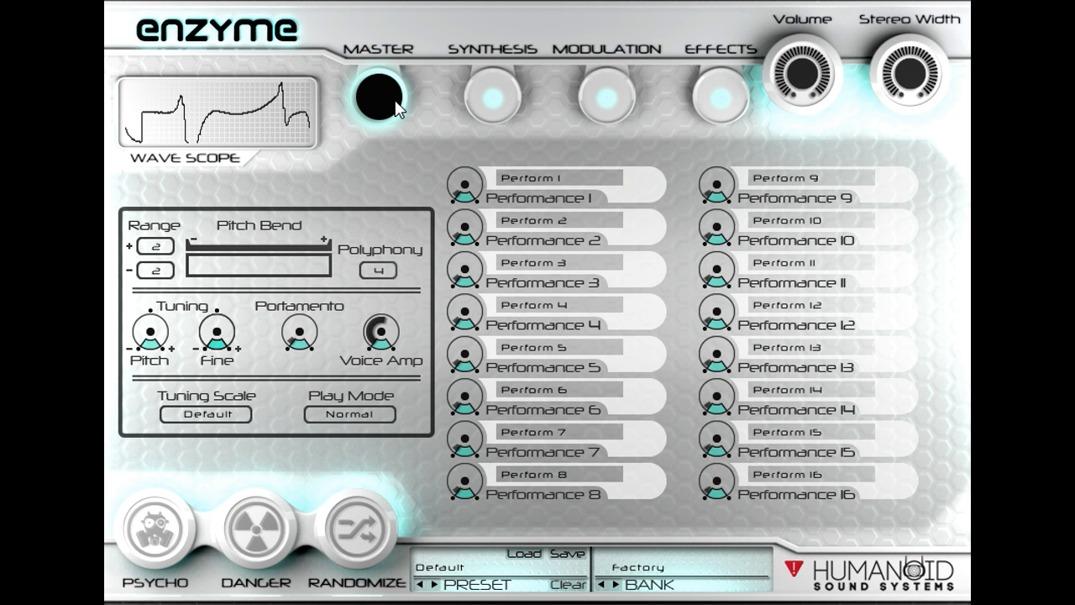
right_click(386, 335)
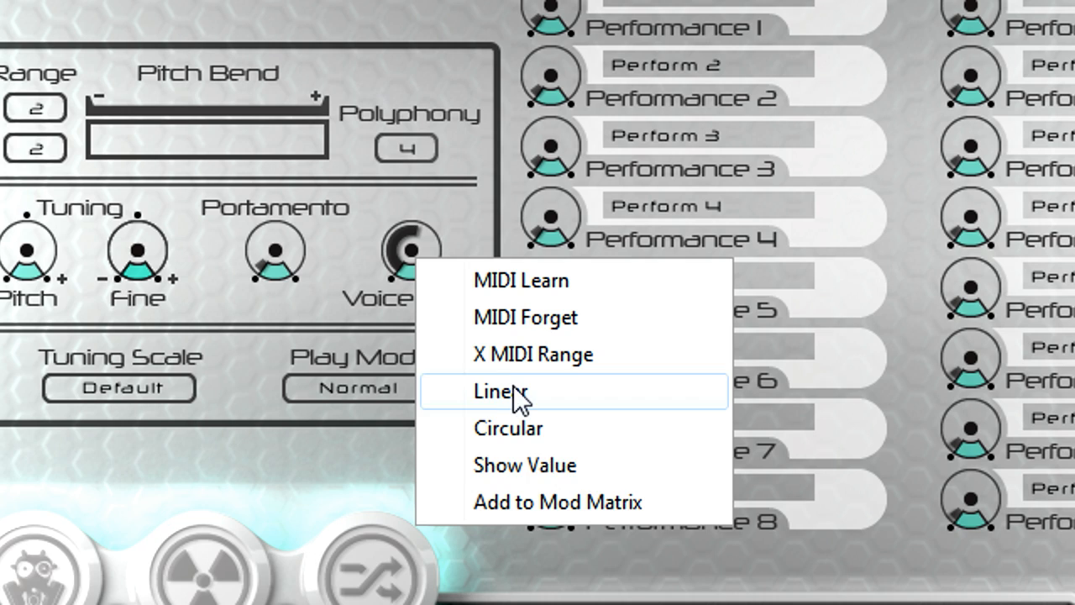
left_click(694, 503)
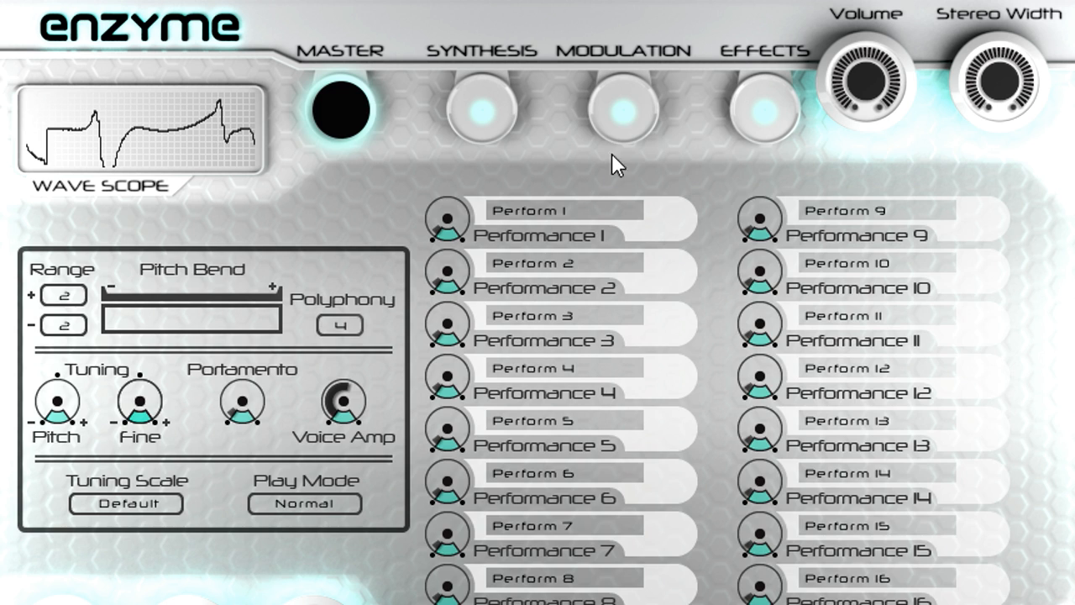
left_click(626, 113)
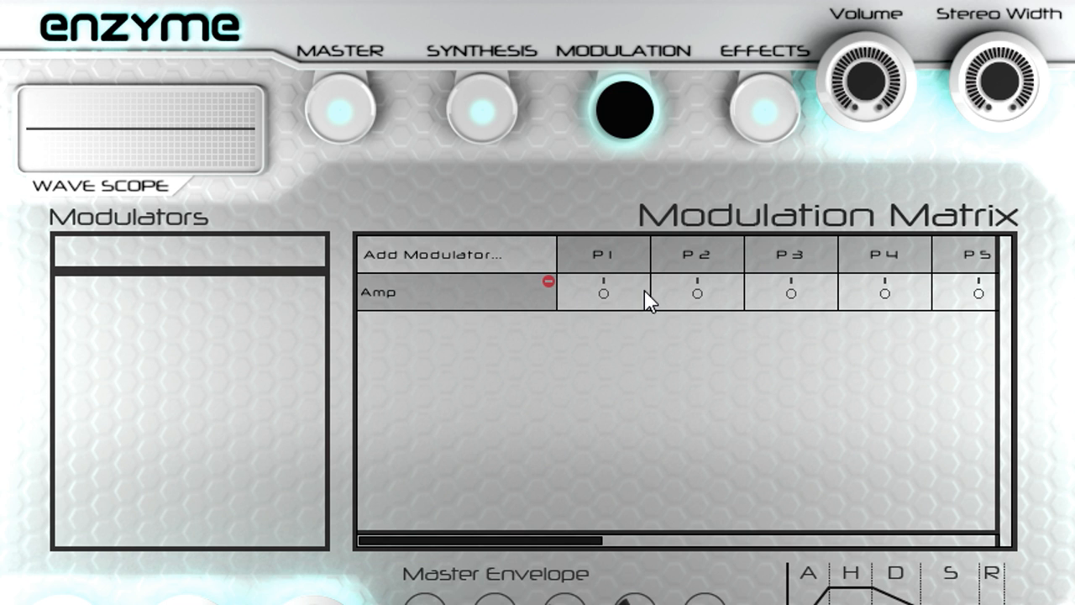
left_click_drag(606, 296, 605, 326)
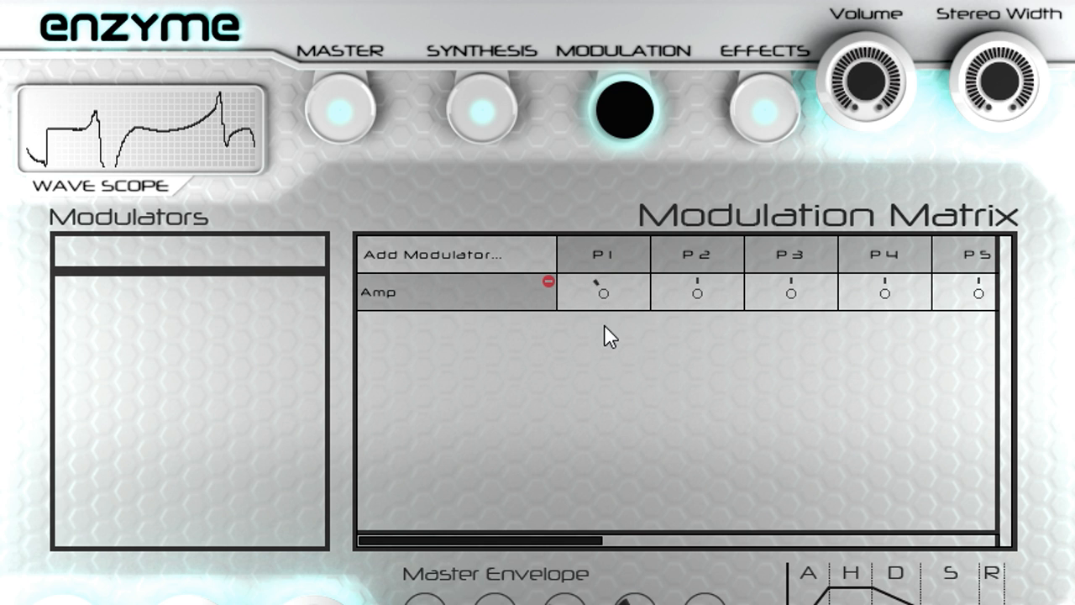
Step: Add an LFO modulator with a positive amount on Amp and a raised rate
left_click(424, 252)
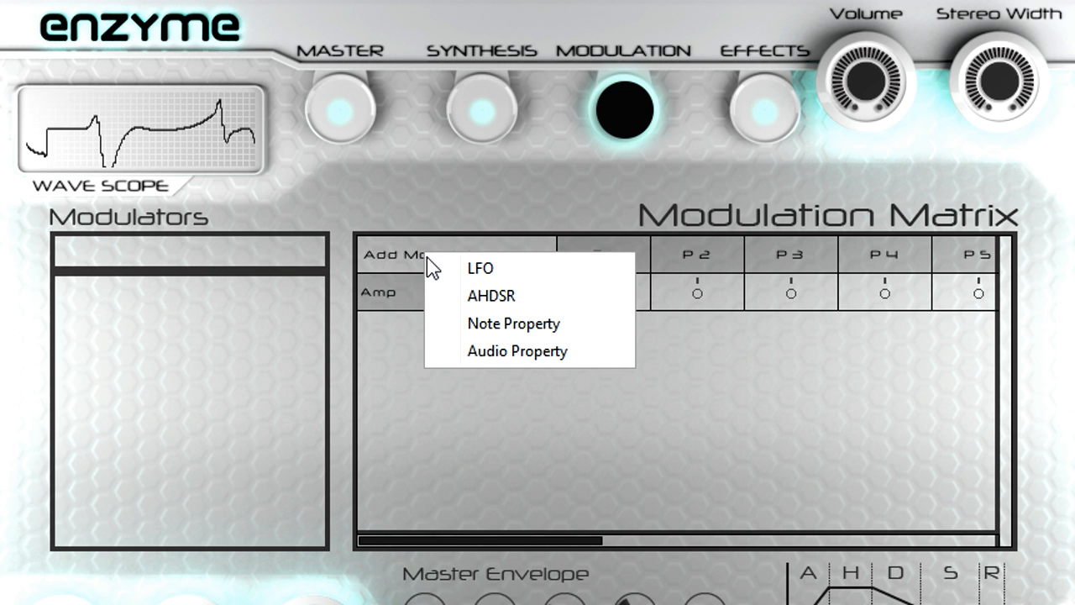
left_click(584, 276)
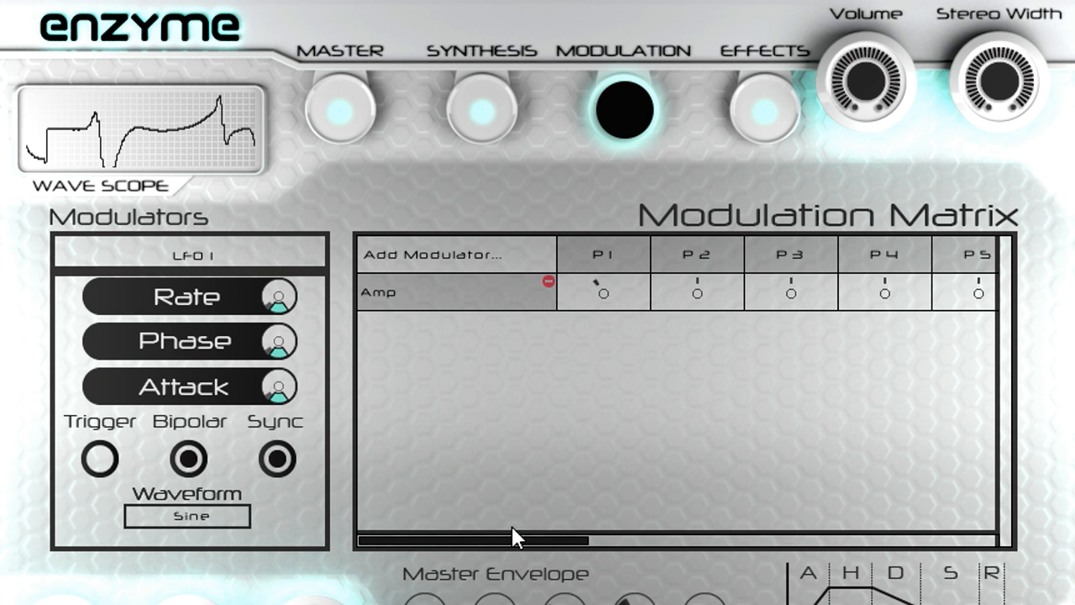
left_click_drag(503, 542, 923, 537)
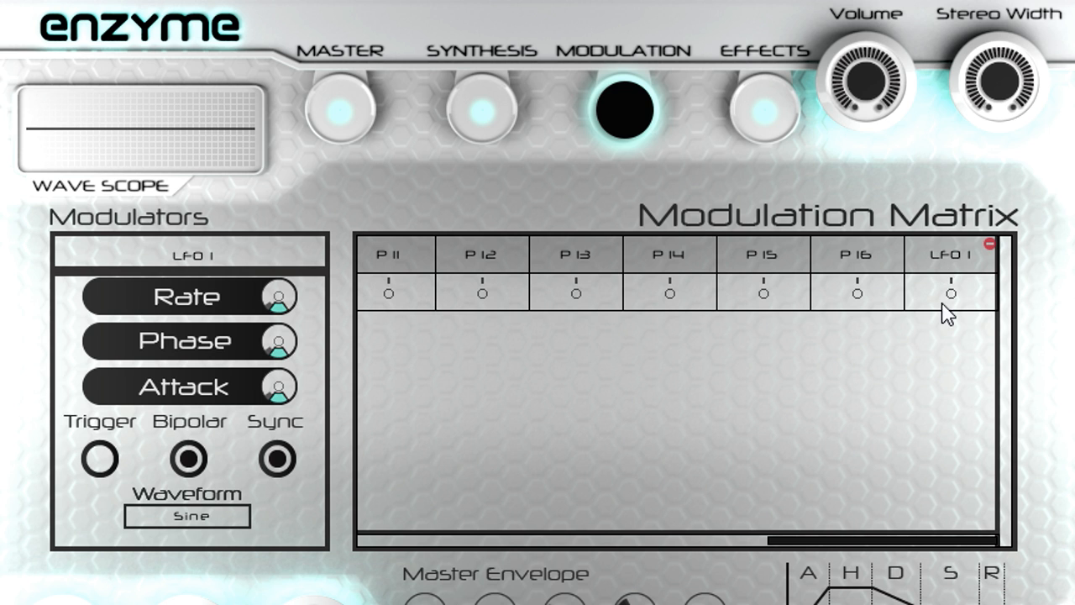
left_click_drag(953, 296, 952, 240)
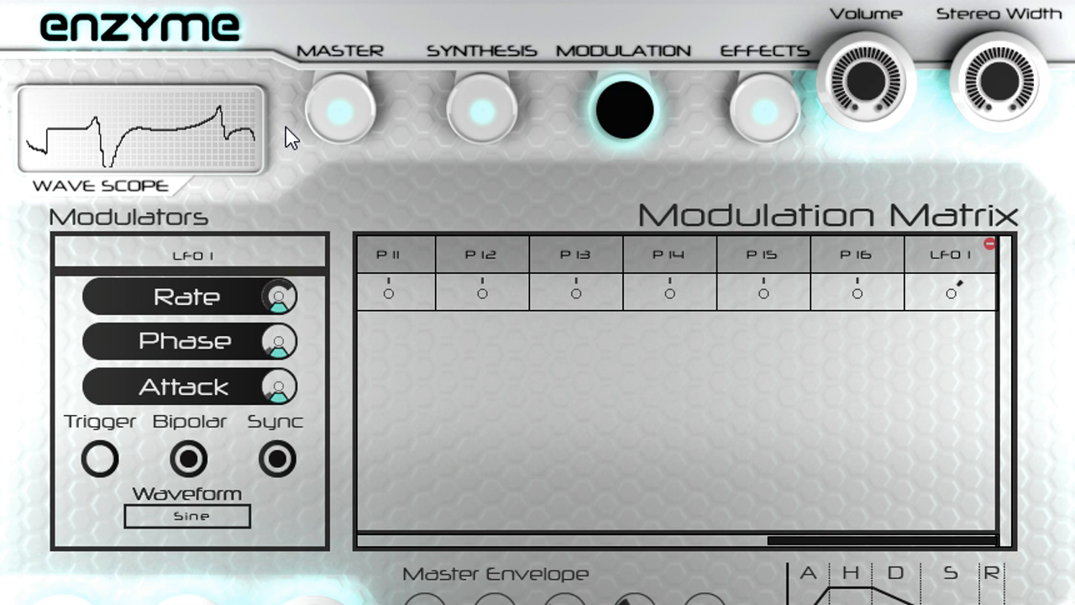
mouse_move(284, 292)
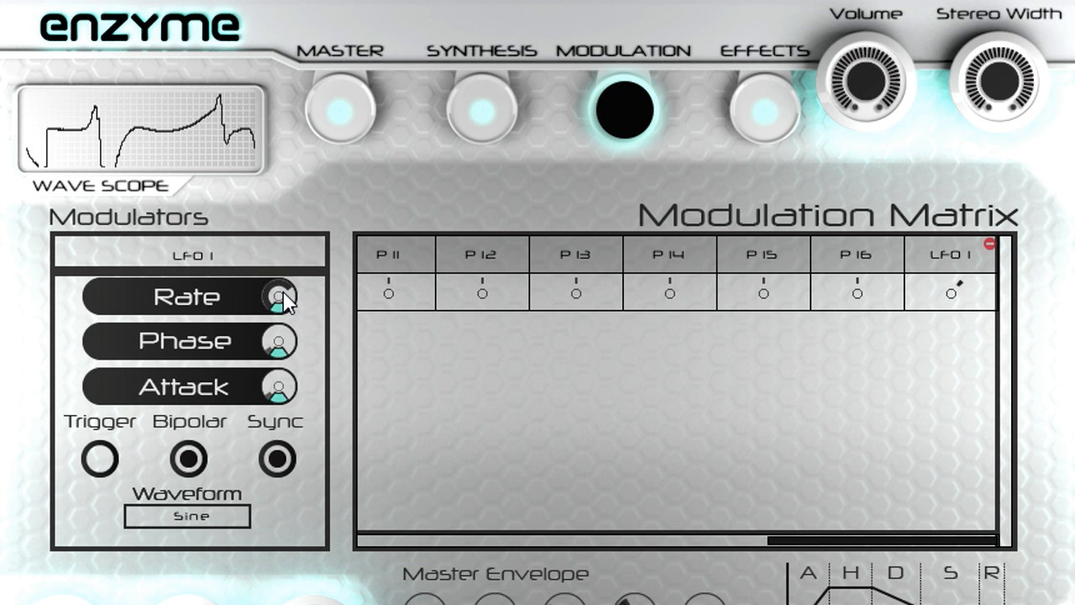
Step: Add a second LFO modulator with a positive amount on Amp and raise its rate
left_click_drag(763, 540, 363, 536)
left_click(422, 249)
left_click(458, 271)
left_click_drag(471, 538, 967, 542)
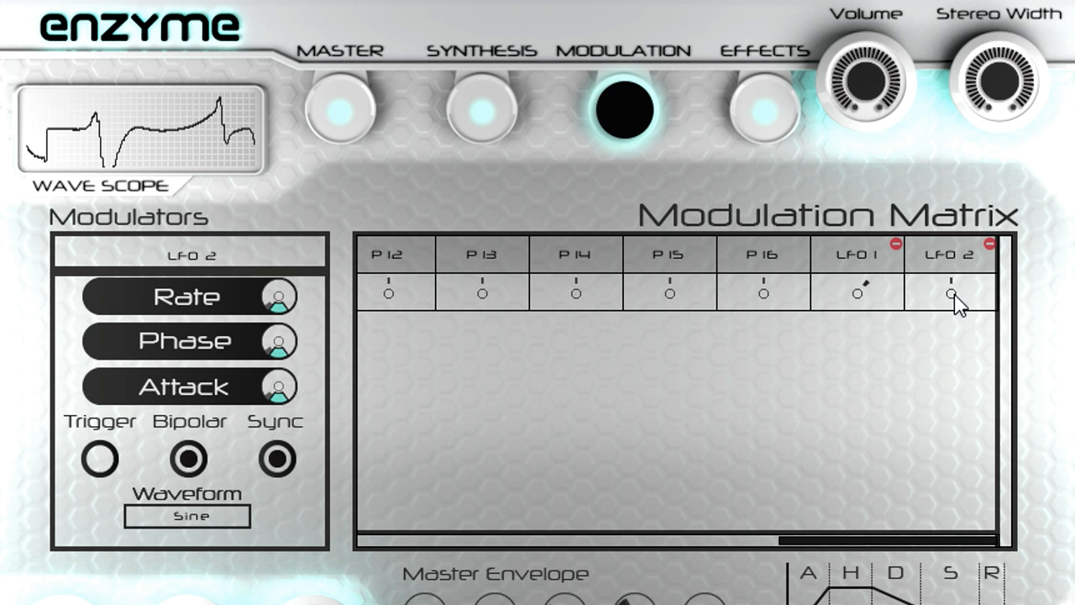
mouse_move(956, 304)
left_click_drag(958, 264, 958, 264)
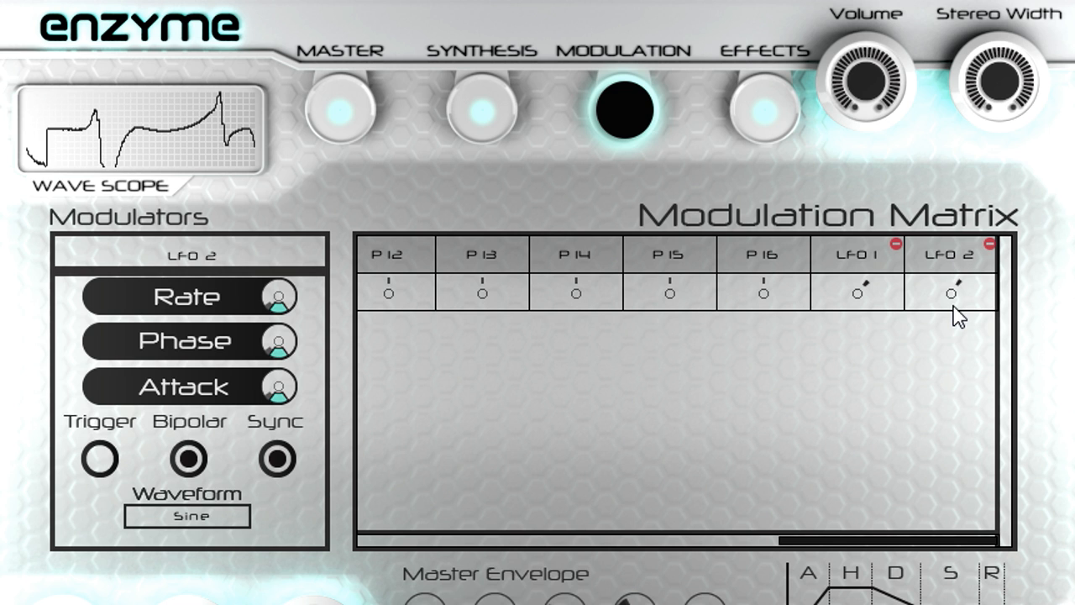
left_click_drag(278, 297, 291, 171)
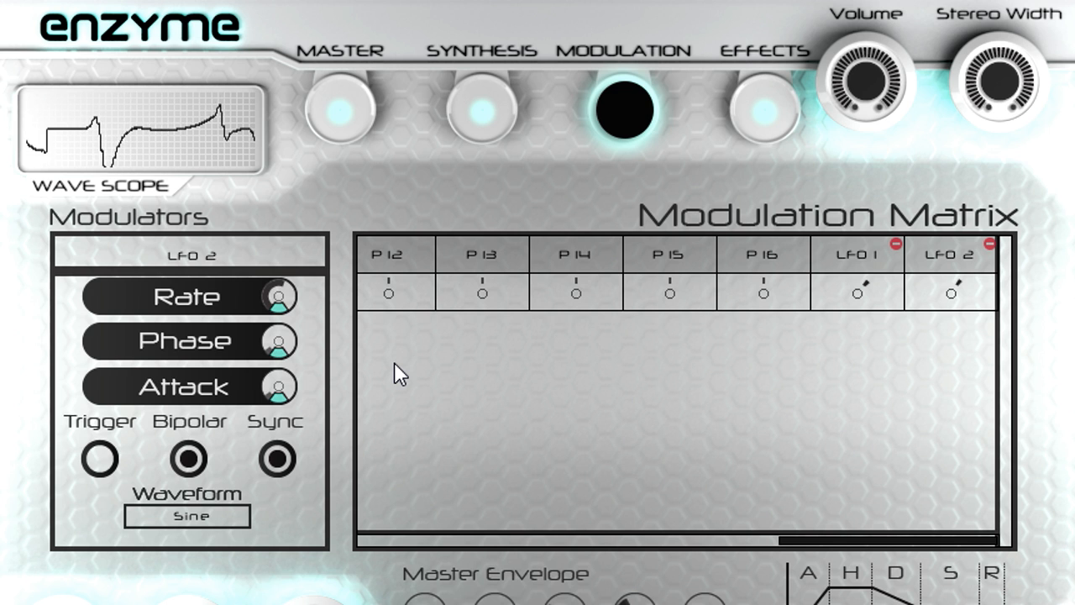
Step: Reset the amounts of both LFOs on Amp to neutral in the modulation matrix
left_click_drag(821, 538, 851, 513)
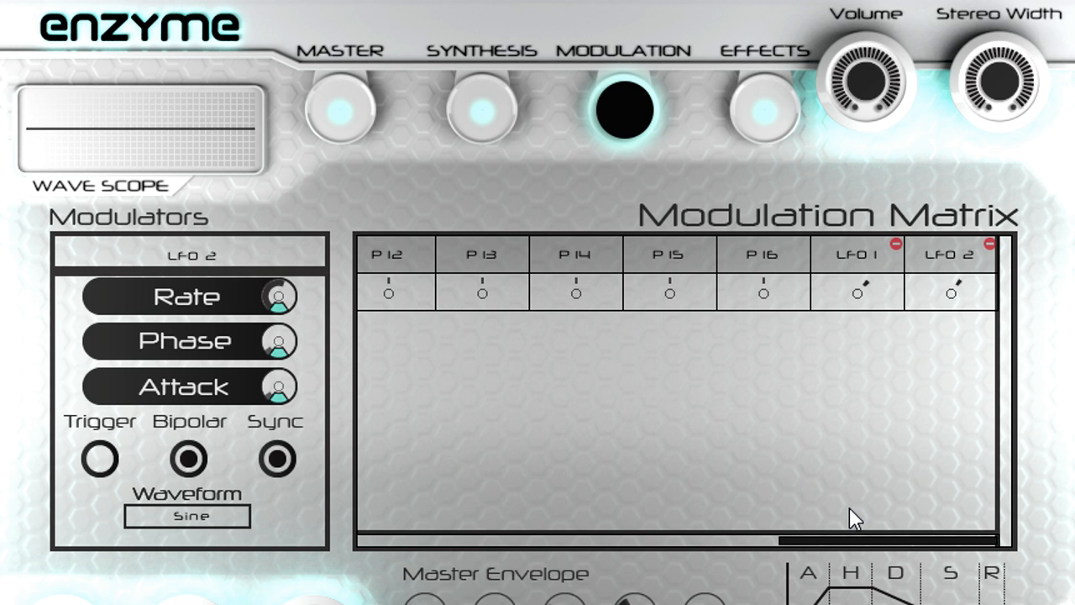
double_click(862, 296)
double_click(954, 294)
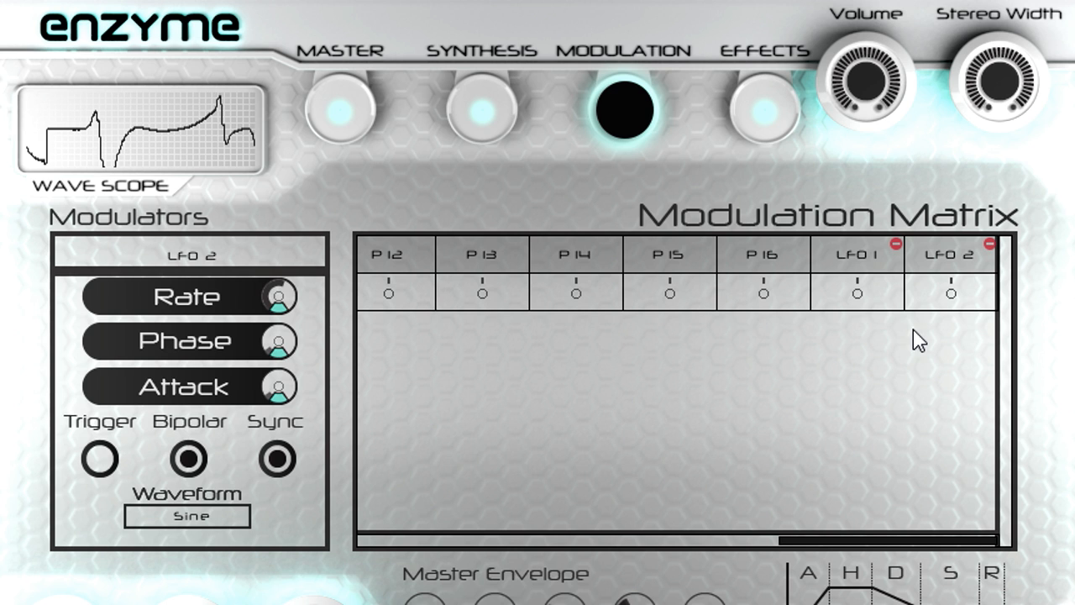
Step: Add the first LFO's Amp modulation amount to the modulation matrix as a new destination
right_click(858, 292)
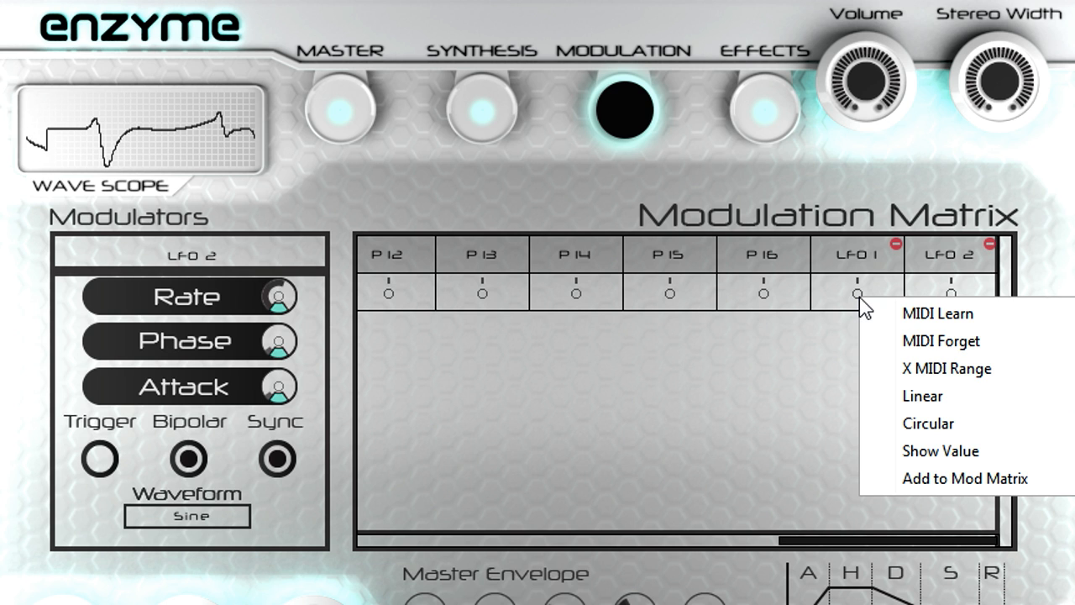
left_click(955, 480)
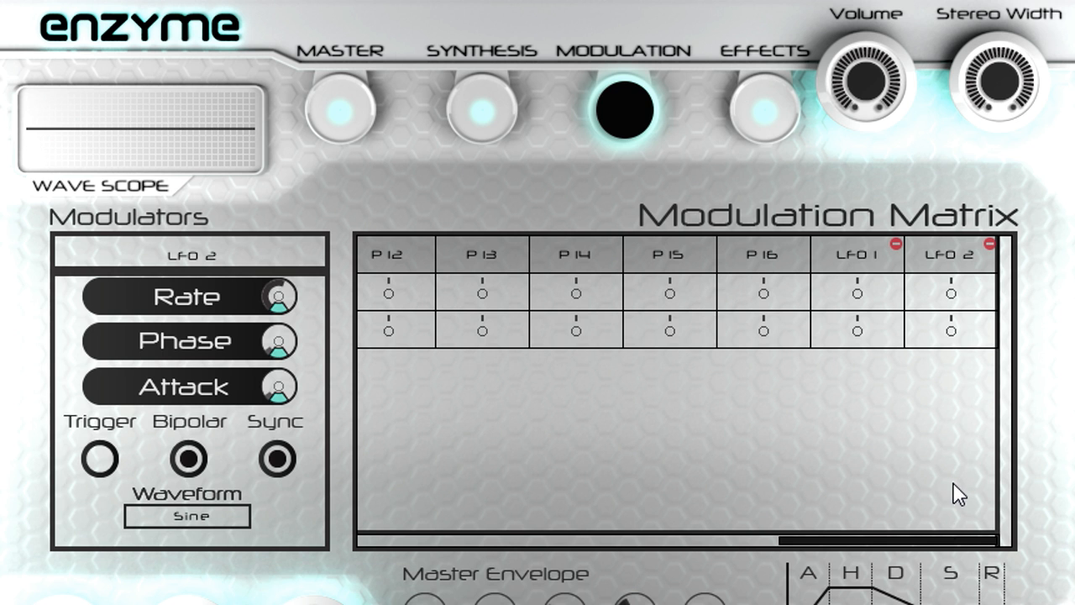
Step: Give P 1 a positive amount on Amp LFO 1 Depth and test it by sweeping Performance 1 up and back down
left_click_drag(939, 540, 494, 527)
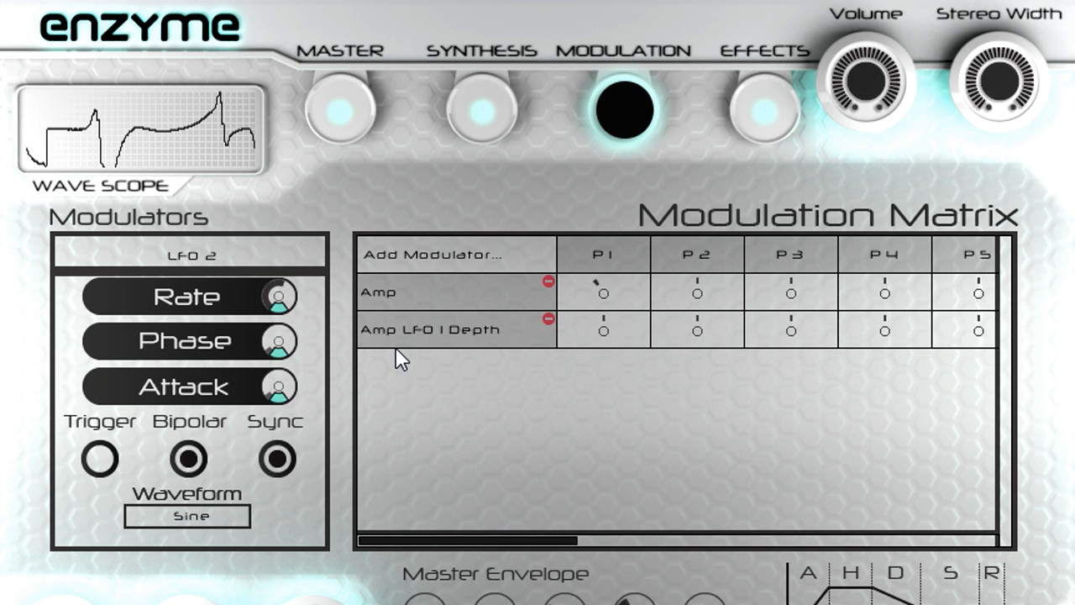
left_click_drag(604, 336, 604, 304)
left_click(350, 110)
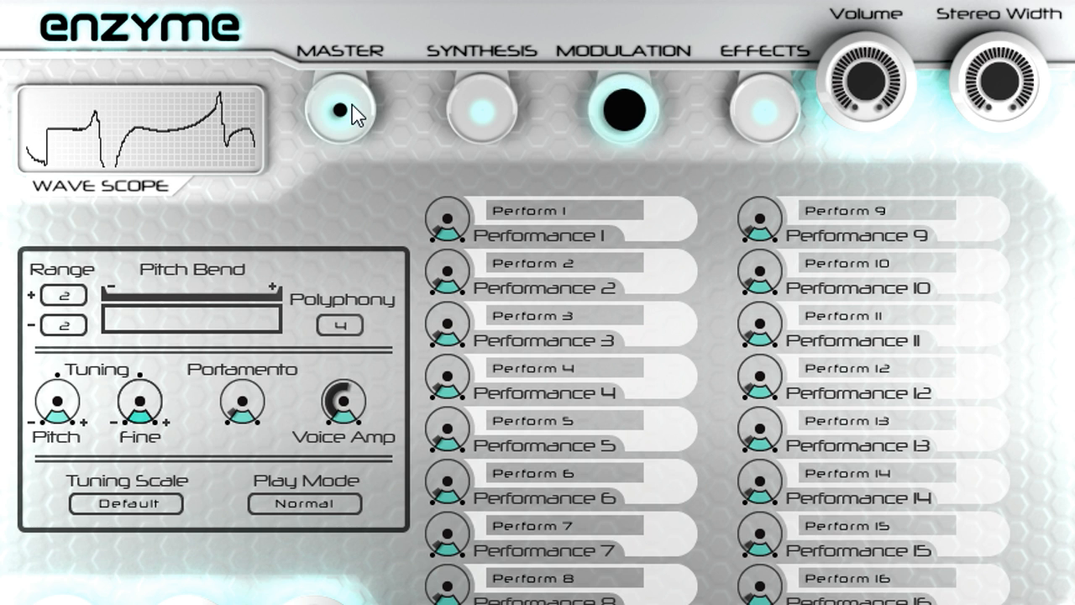
mouse_move(461, 192)
left_click_drag(460, 192, 454, 21)
left_click_drag(451, 74, 454, 178)
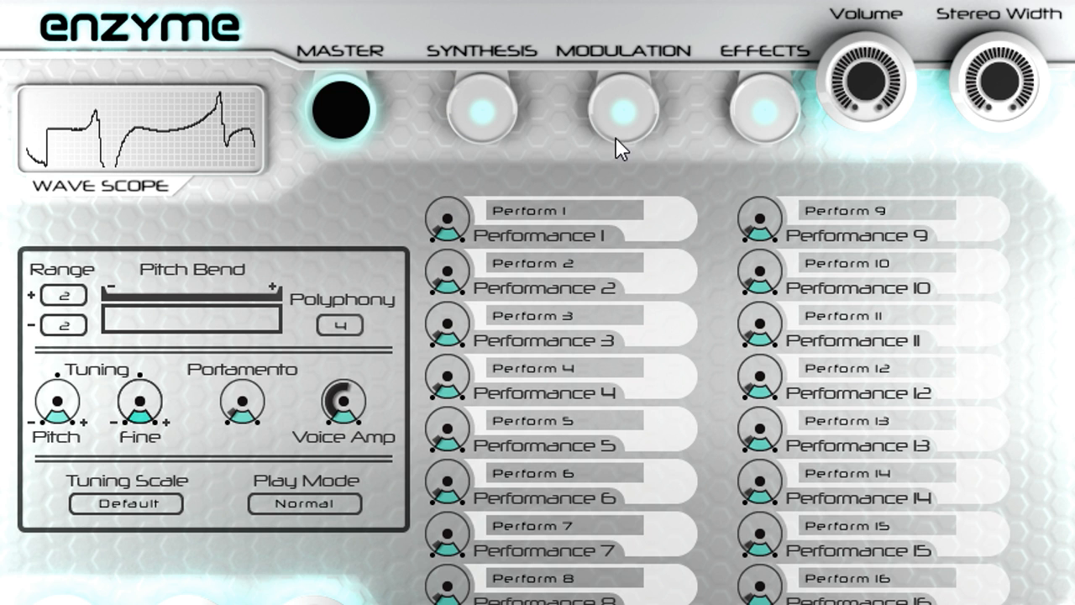
Step: Give LFO 2 a positive amount on Amp LFO 1 Depth and turn off LFO 2's Bipolar option
left_click(622, 113)
left_click_drag(550, 538, 1011, 564)
left_click_drag(949, 335, 950, 285)
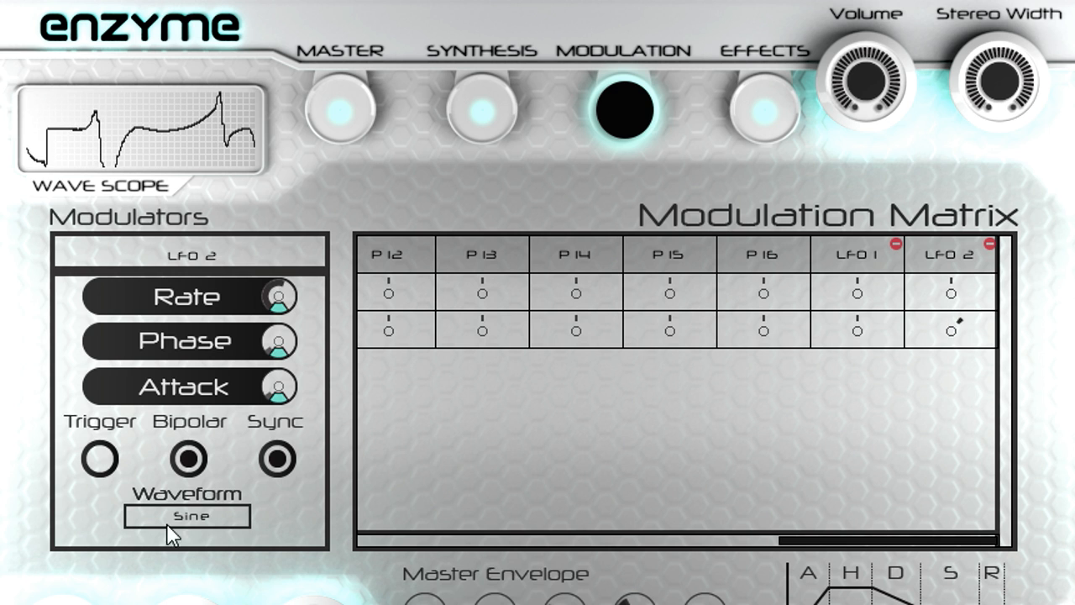
left_click(186, 456)
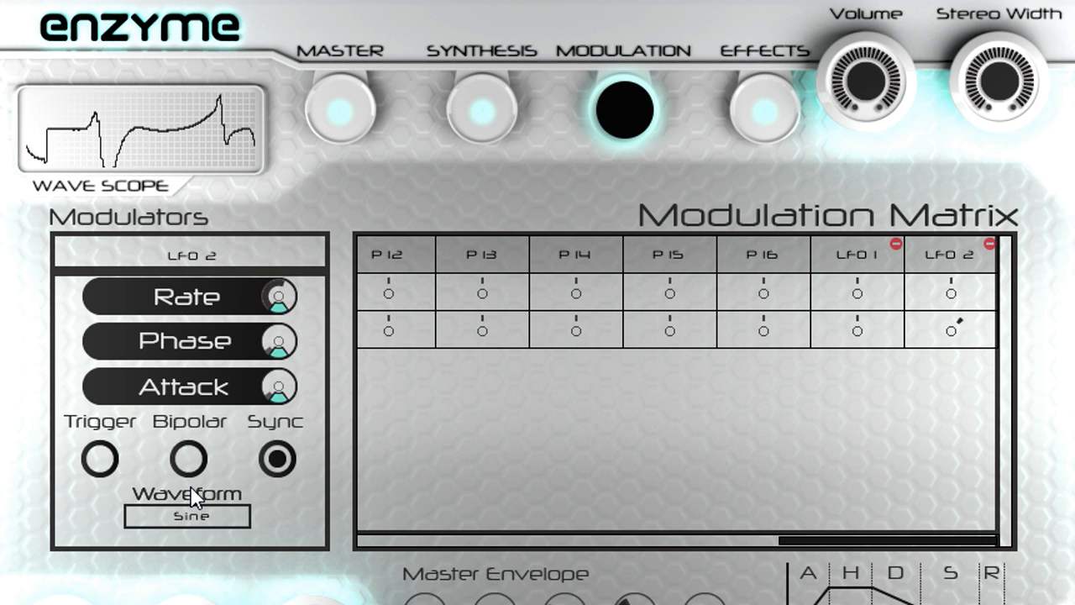
Step: Add LFO 2's amount on Amp LFO 1 Depth to the modulation matrix as a destination, with a P 1 amount of 0.28
right_click(951, 330)
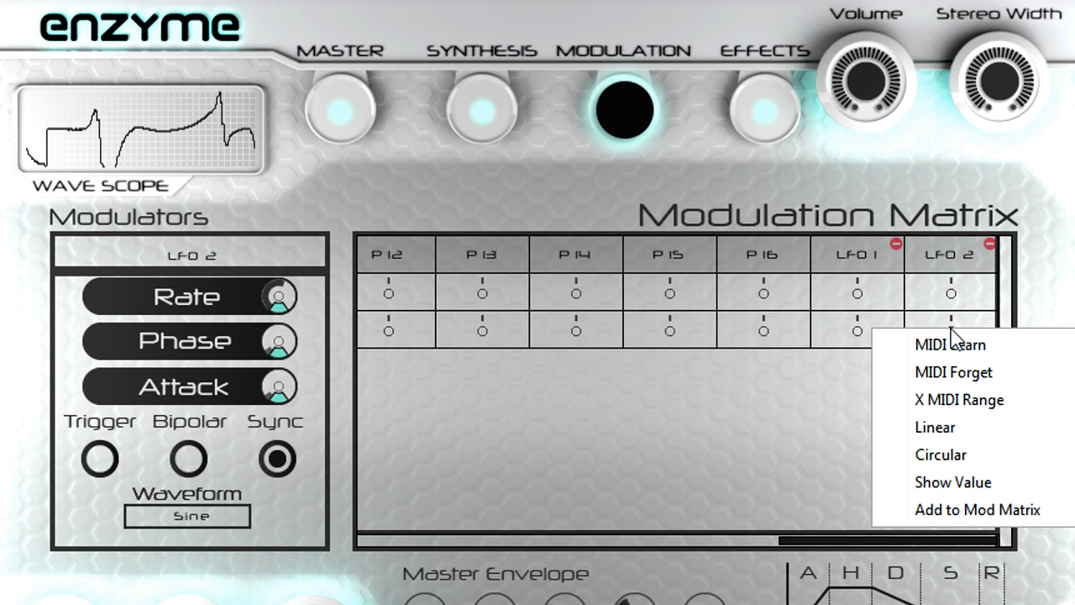
left_click(992, 514)
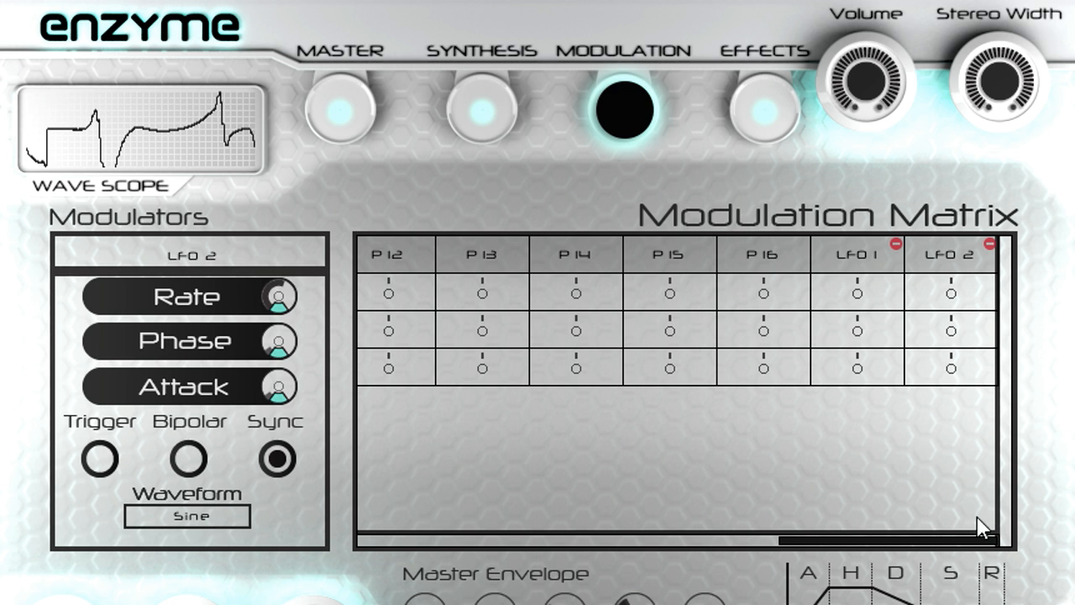
left_click_drag(952, 540, 488, 534)
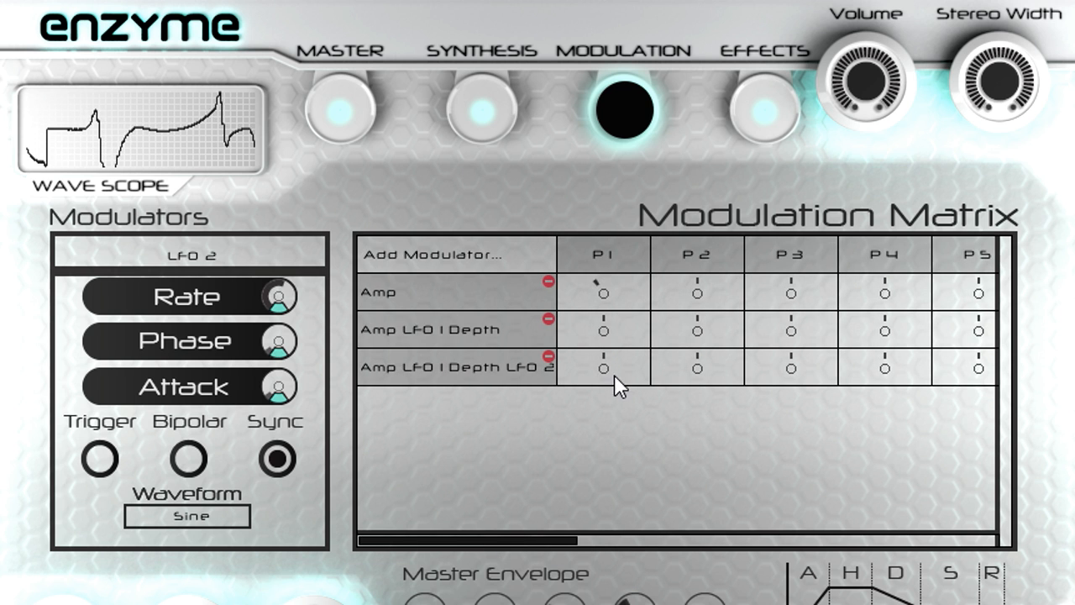
mouse_move(610, 357)
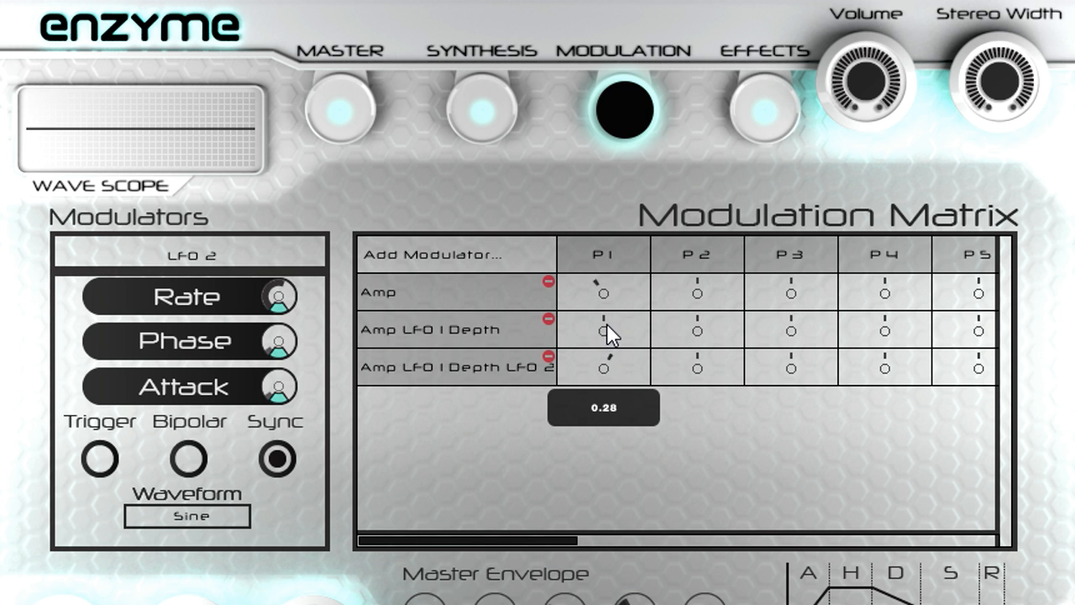
Step: Test the nested LFO modulation by raising Performance 1 and returning it to its minimum
left_click(359, 120)
left_click_drag(454, 215, 455, 156)
left_click_drag(453, 196, 443, 264)
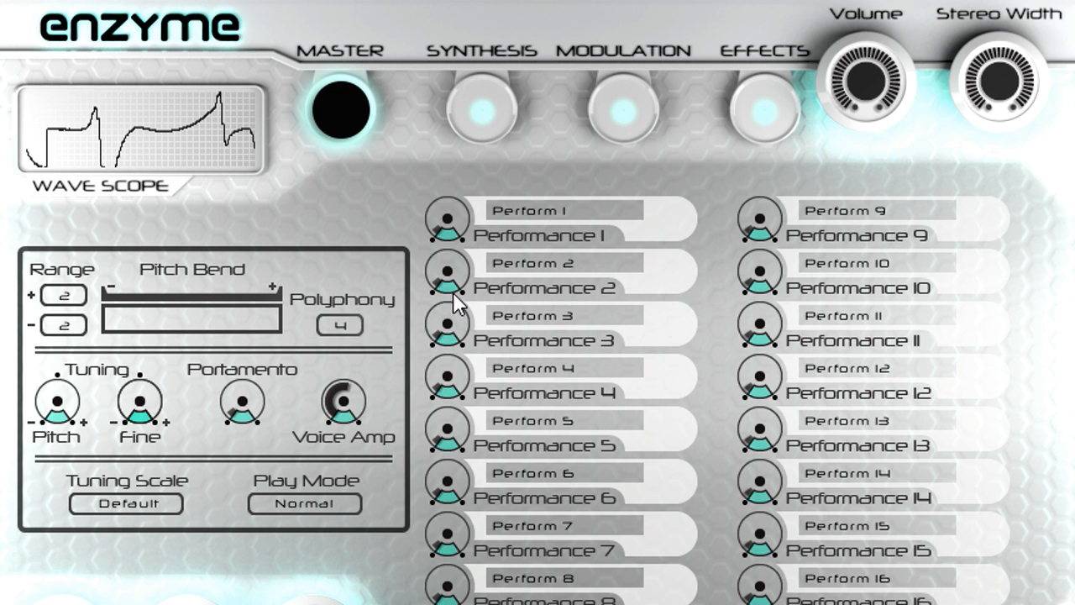
Step: Set the Hammer Shape to Saw on the synthesis page, and replace it with the sample BlackCello_E0.wav
left_click(478, 111)
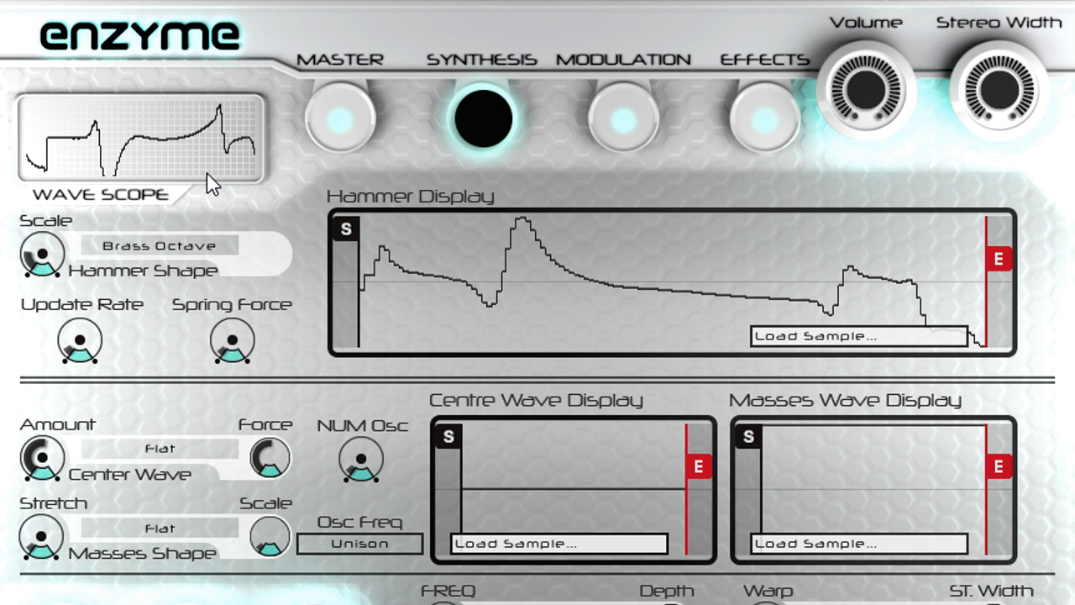
left_click(525, 457)
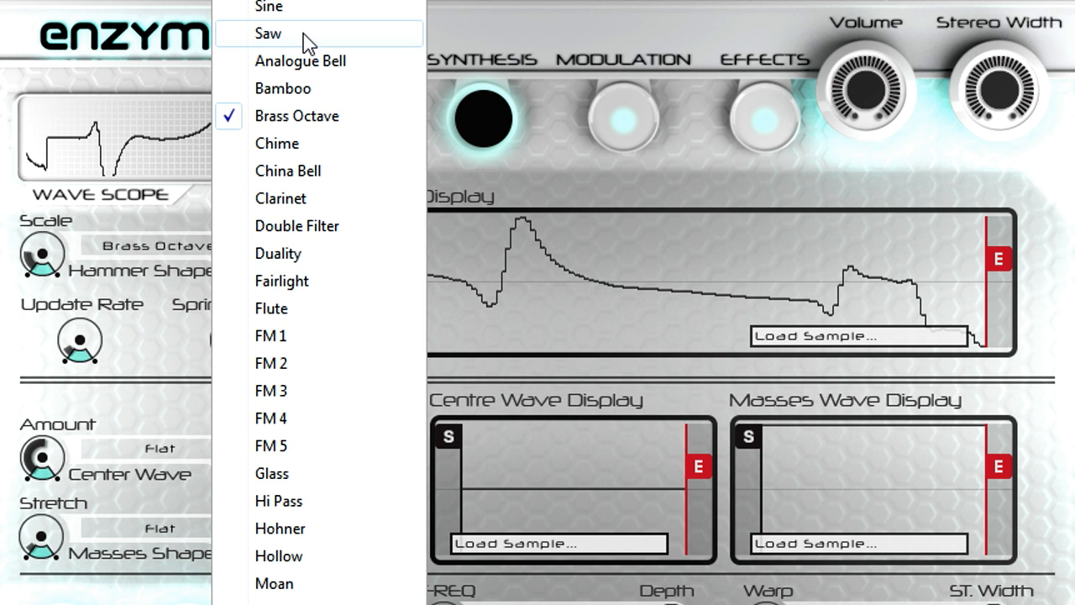
left_click(267, 33)
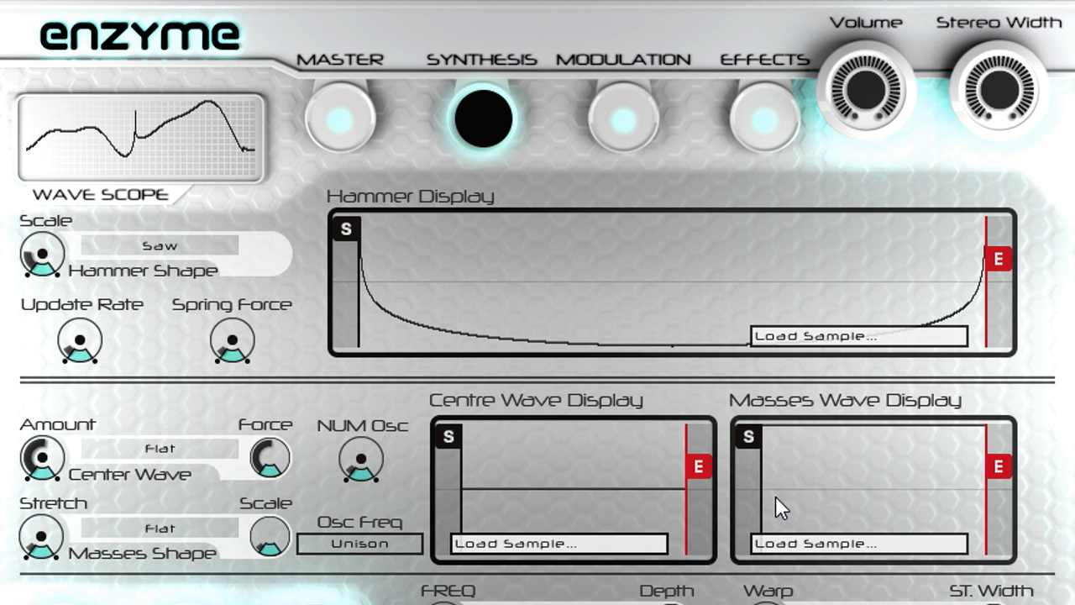
left_click(821, 334)
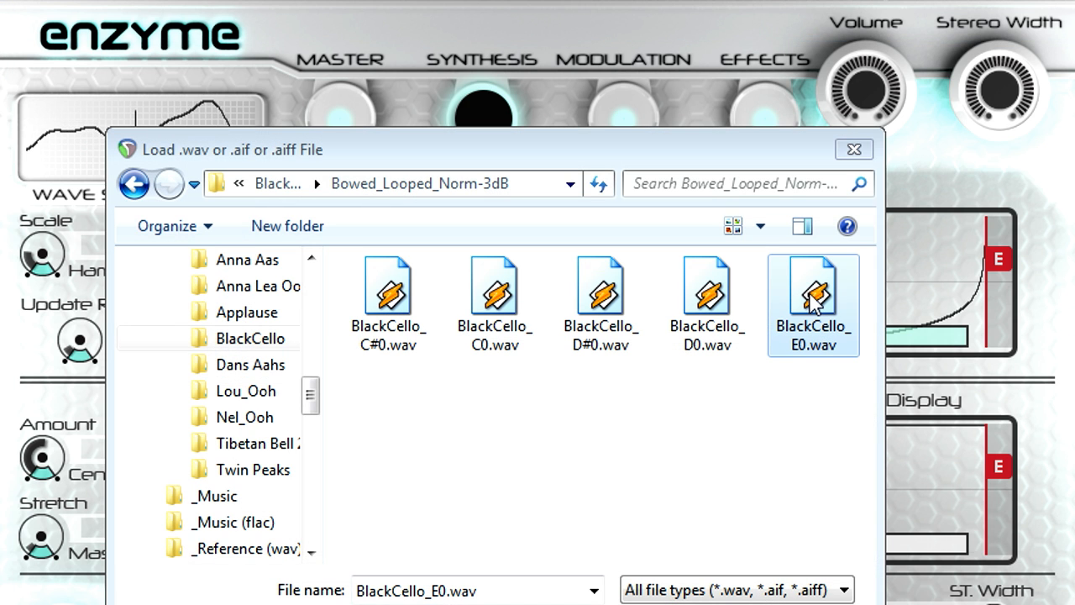
double_click(812, 303)
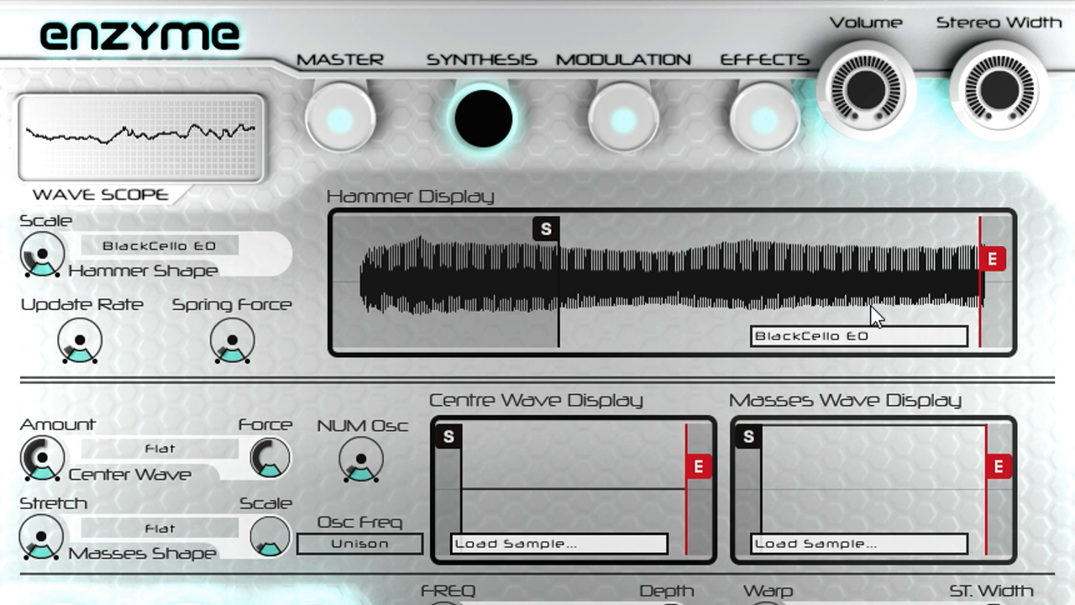
Step: Raise the Update Rate, the Hammer Shape's Scale and the Spring Force
left_click_drag(113, 336, 96, 293)
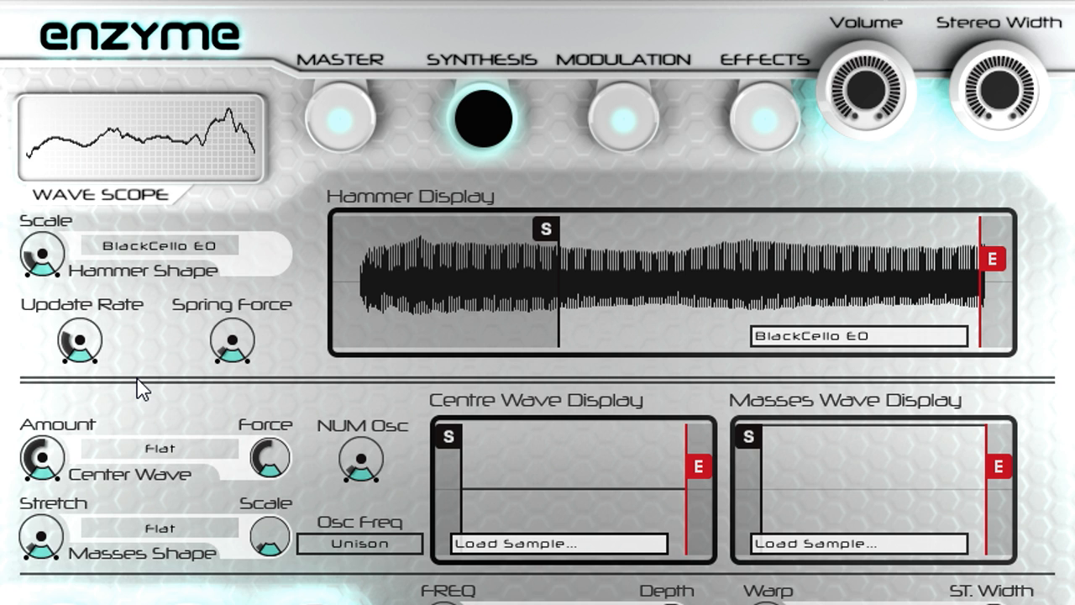
mouse_move(56, 259)
left_mouse_down()
mouse_move(57, 106)
mouse_move(54, 213)
left_mouse_up()
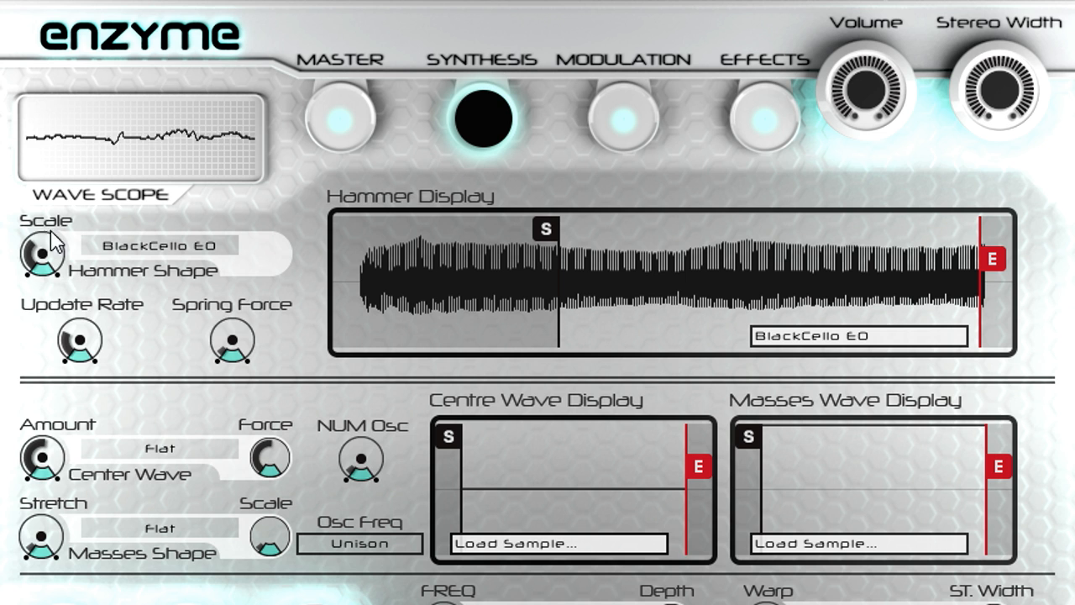
mouse_move(248, 337)
left_mouse_down()
mouse_move(306, 229)
mouse_move(233, 159)
mouse_move(229, 113)
mouse_move(241, 223)
mouse_move(307, 271)
mouse_move(230, 344)
left_mouse_up()
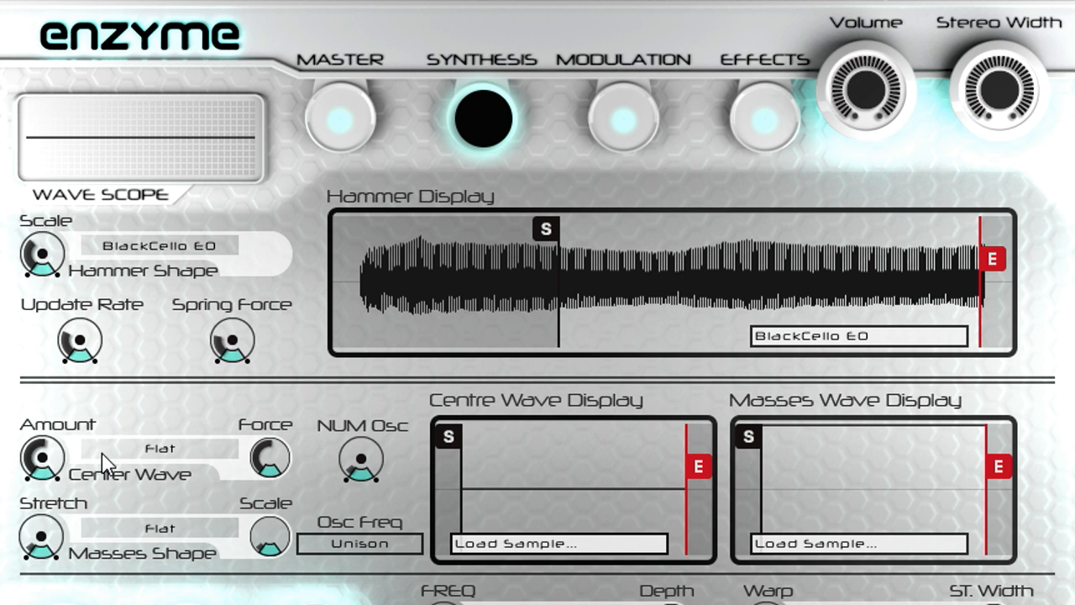
Step: Set the Center Wave to Glass, lower its Amount and raise its Force
left_click(181, 452)
left_click(315, 479)
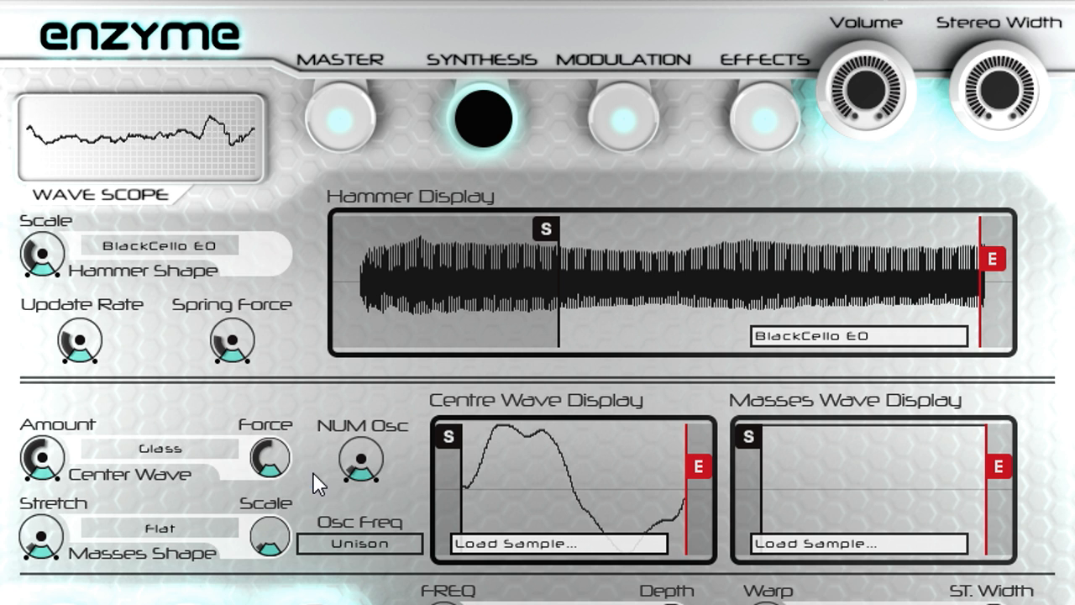
left_click_drag(51, 459, 78, 513)
mouse_move(269, 467)
left_mouse_down()
mouse_move(271, 566)
mouse_move(268, 388)
mouse_move(267, 449)
left_mouse_up()
Step: Set the Masses Shape to Hollow, sweep its Stretch up to 80 % and back down, and raise its Scale
left_click(187, 536)
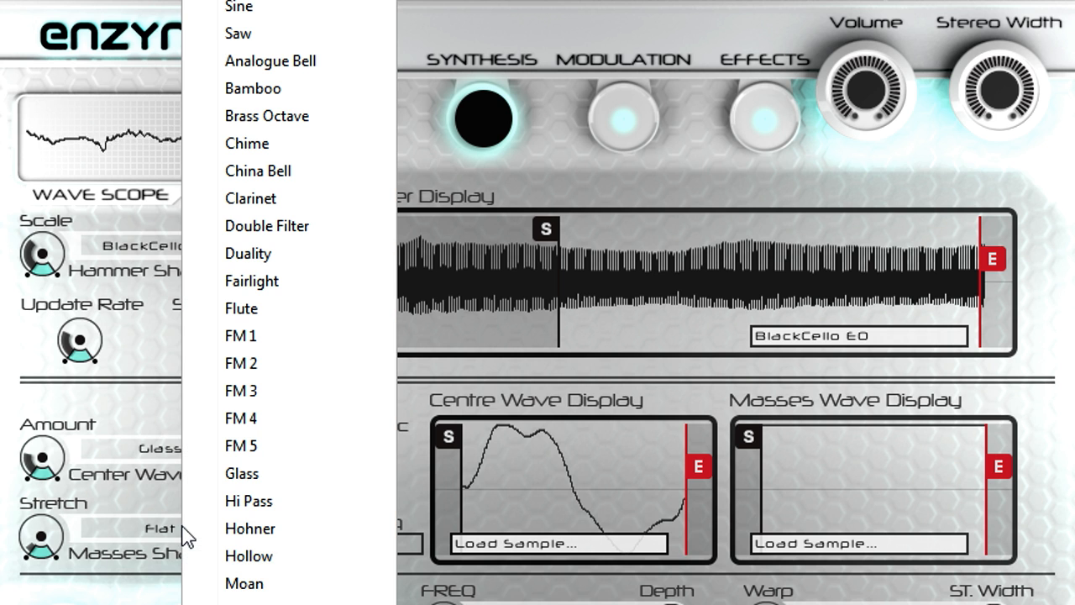
left_click(306, 559)
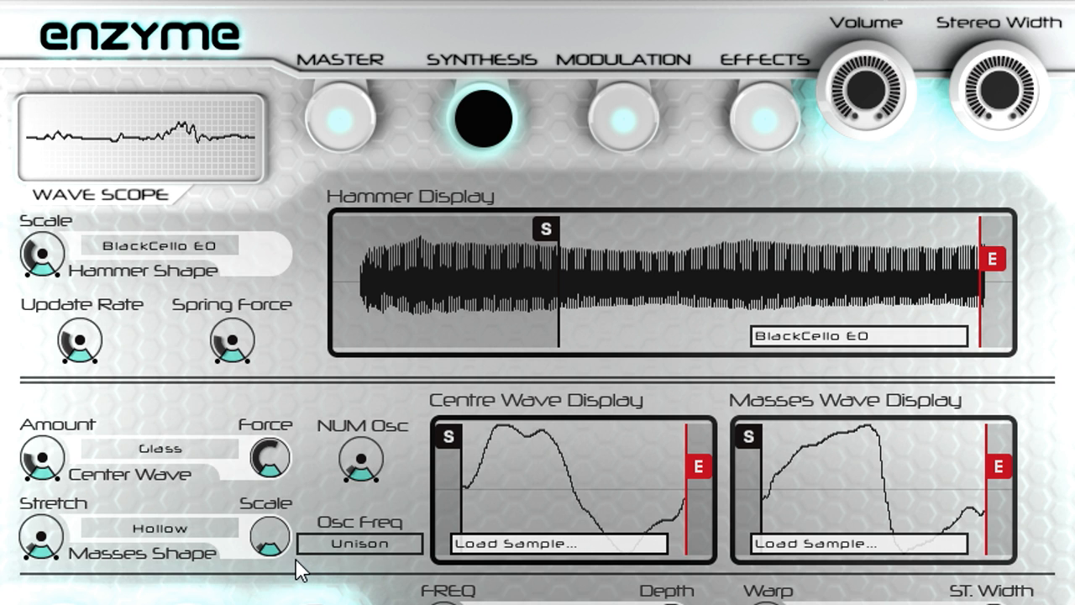
left_click_drag(57, 537, 54, 433)
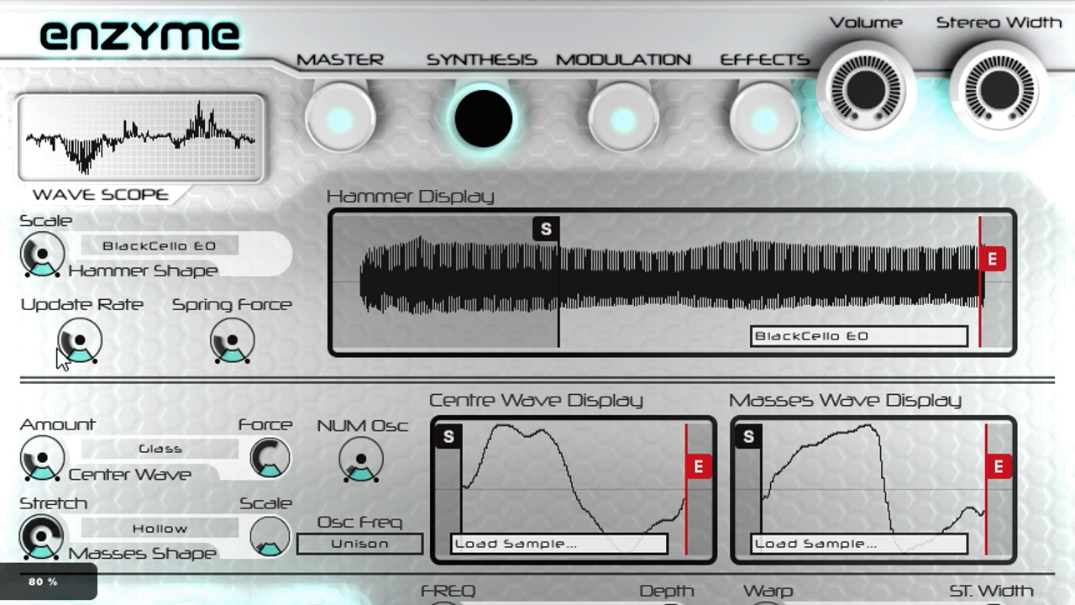
left_click_drag(59, 382, 58, 384)
left_click_drag(259, 519, 257, 372)
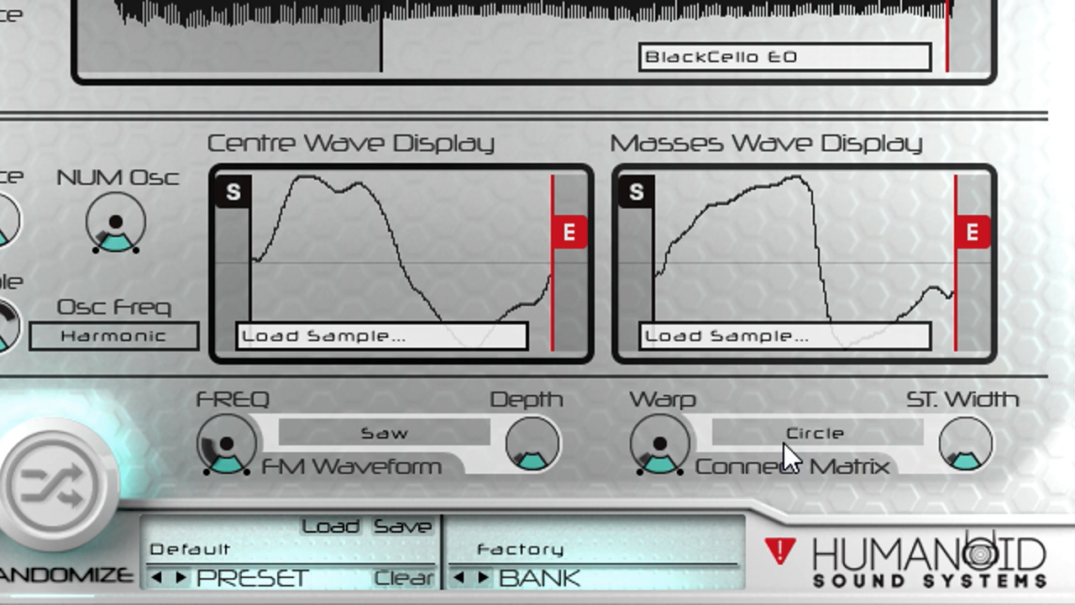
Step: Set the Connect Matrix to Drum and sweep its Warp up to 84 % and back down
left_click(822, 437)
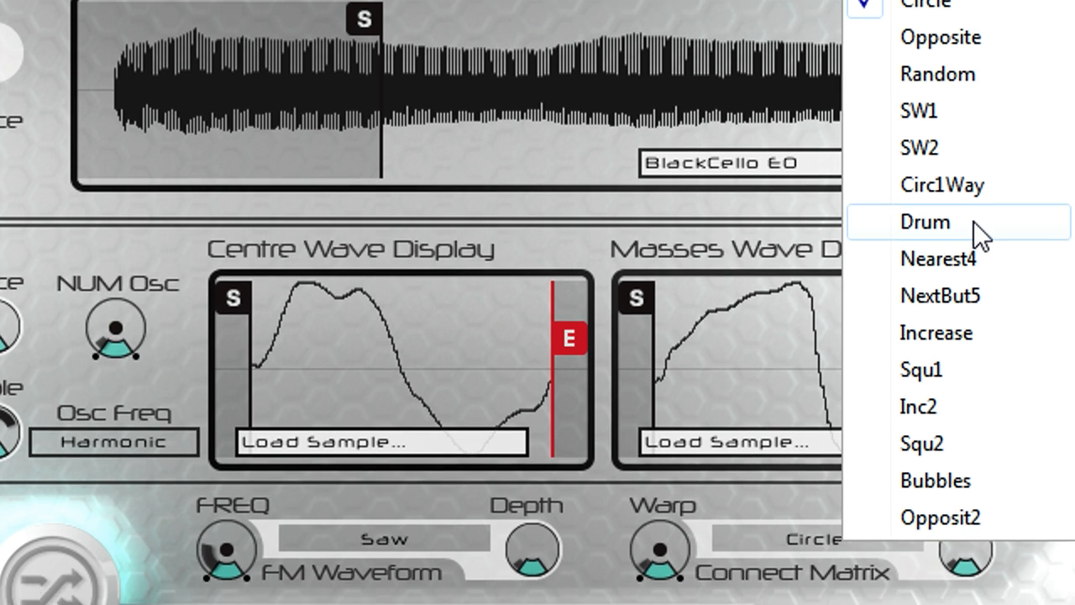
left_click(974, 221)
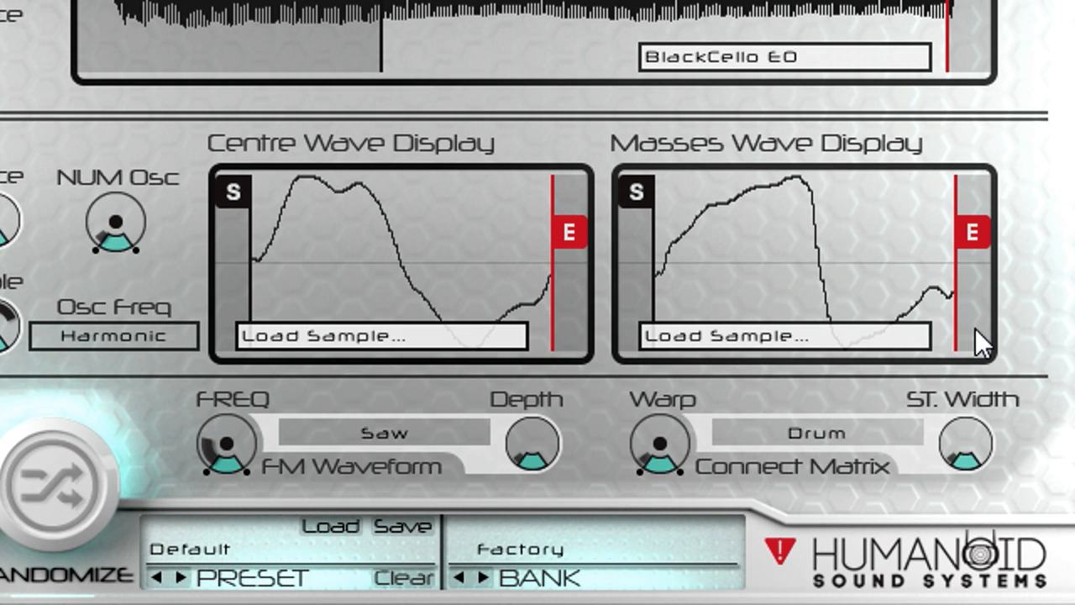
left_click_drag(678, 428, 681, 390)
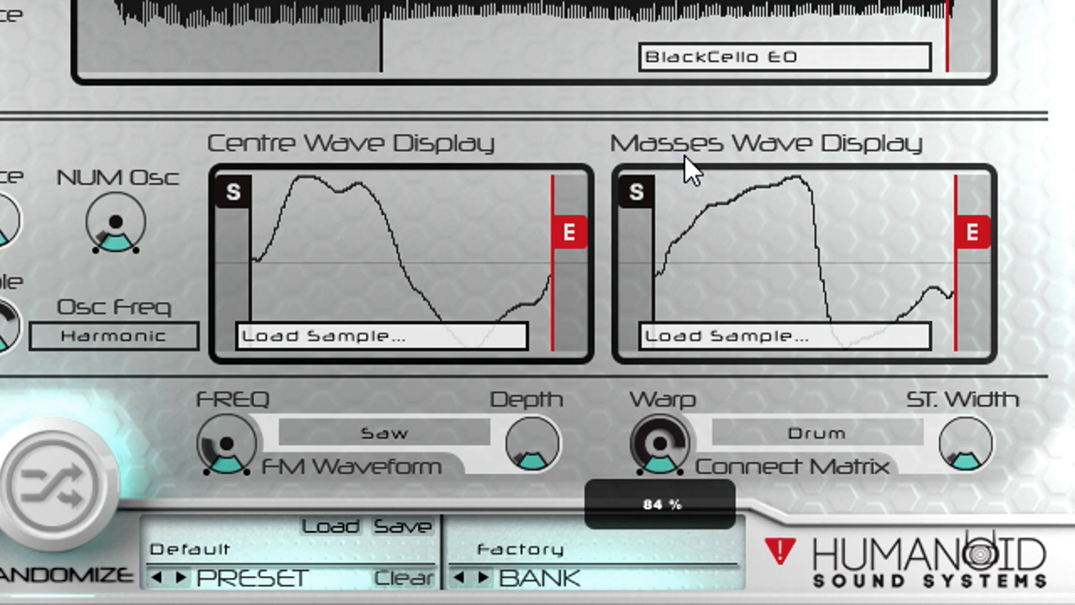
left_click_drag(684, 155, 691, 260)
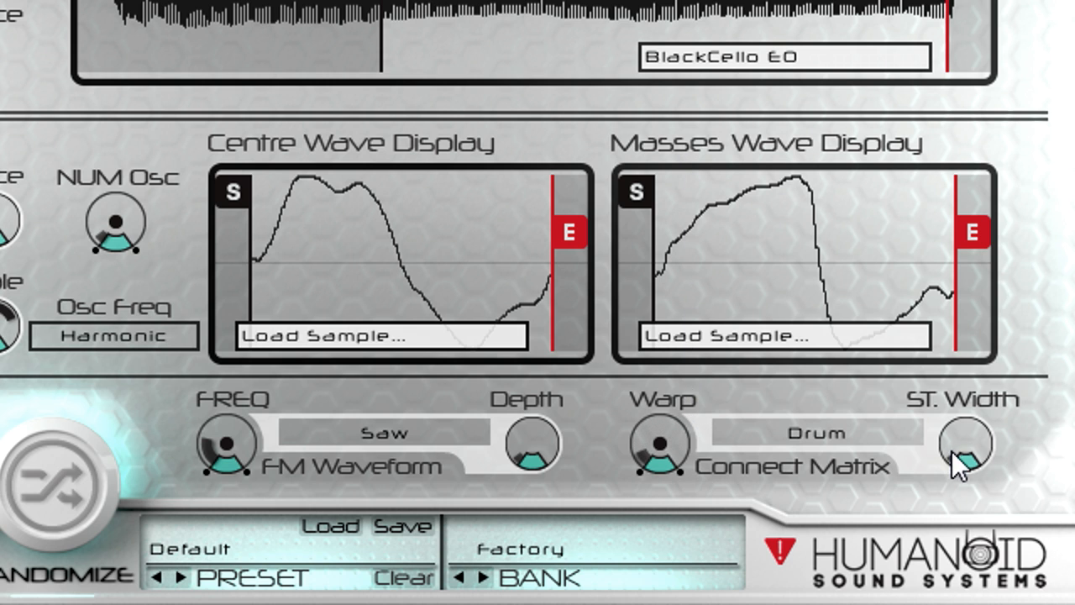
Step: Raise the Connect Matrix's ST. Width to maximum and its Warp partway
left_click_drag(951, 451, 972, 380)
left_click_drag(959, 162, 963, 113)
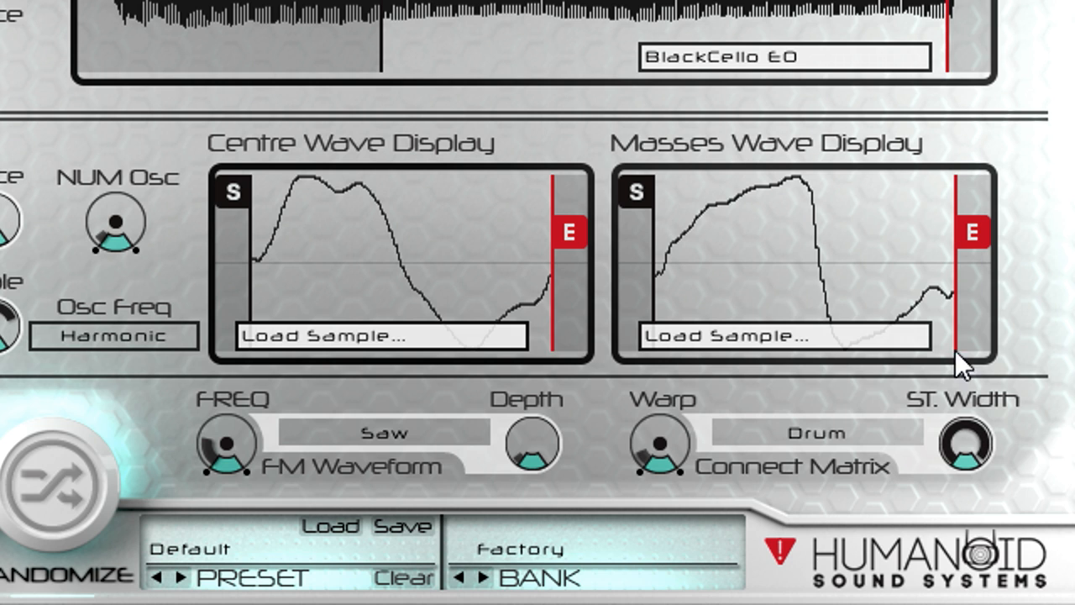
left_click_drag(679, 431, 697, 327)
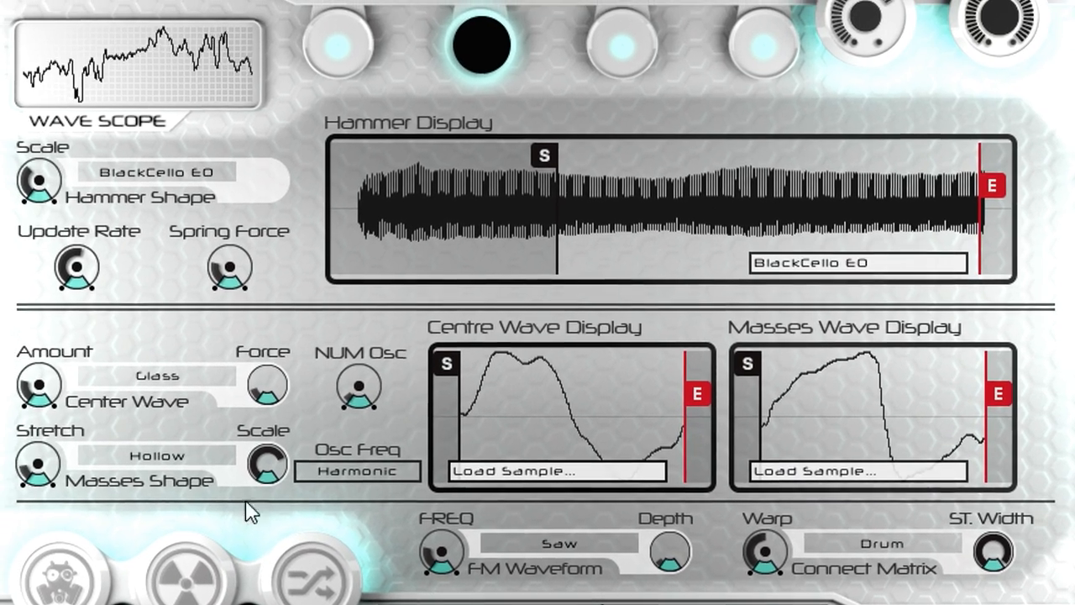
Step: Lower the Masses Shape's Scale and the Update Rate, and raise the Center Wave's Force slightly
left_click_drag(222, 434, 224, 461)
left_click_drag(277, 522, 278, 575)
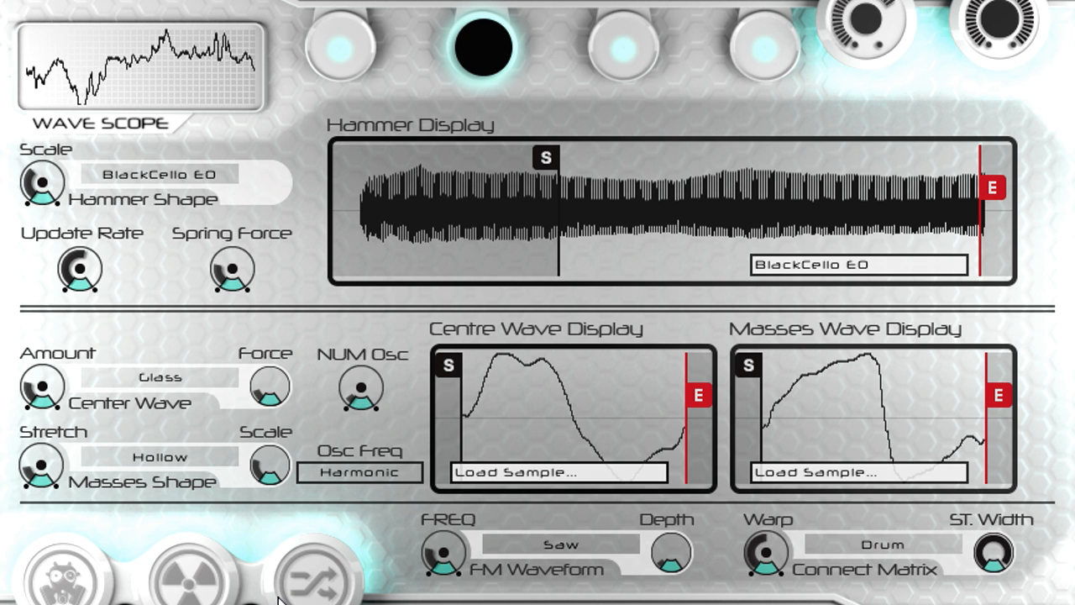
left_click_drag(281, 387, 280, 323)
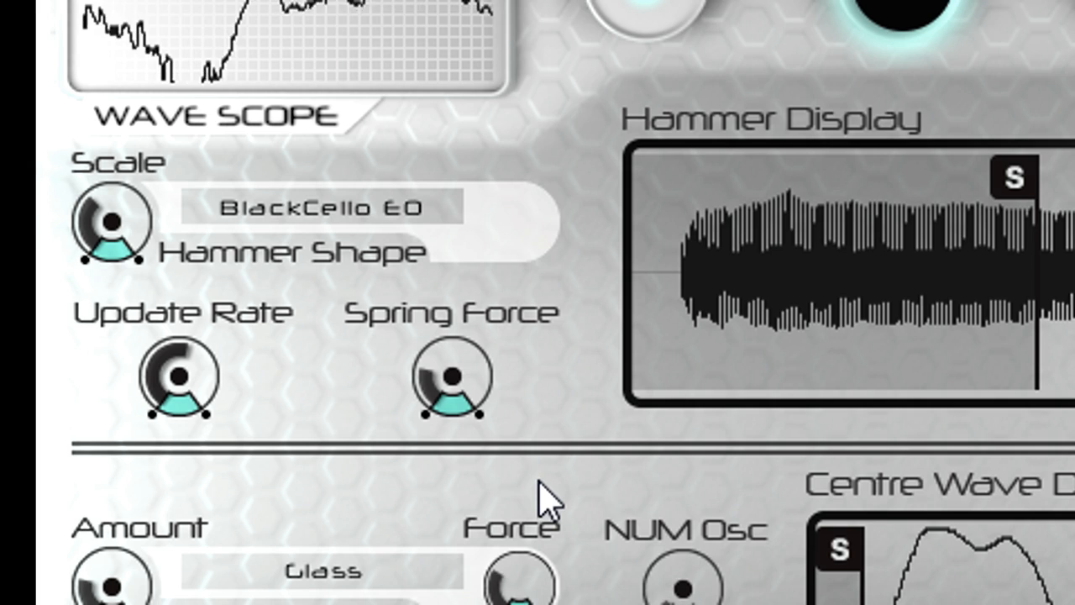
left_click_drag(144, 370, 187, 514)
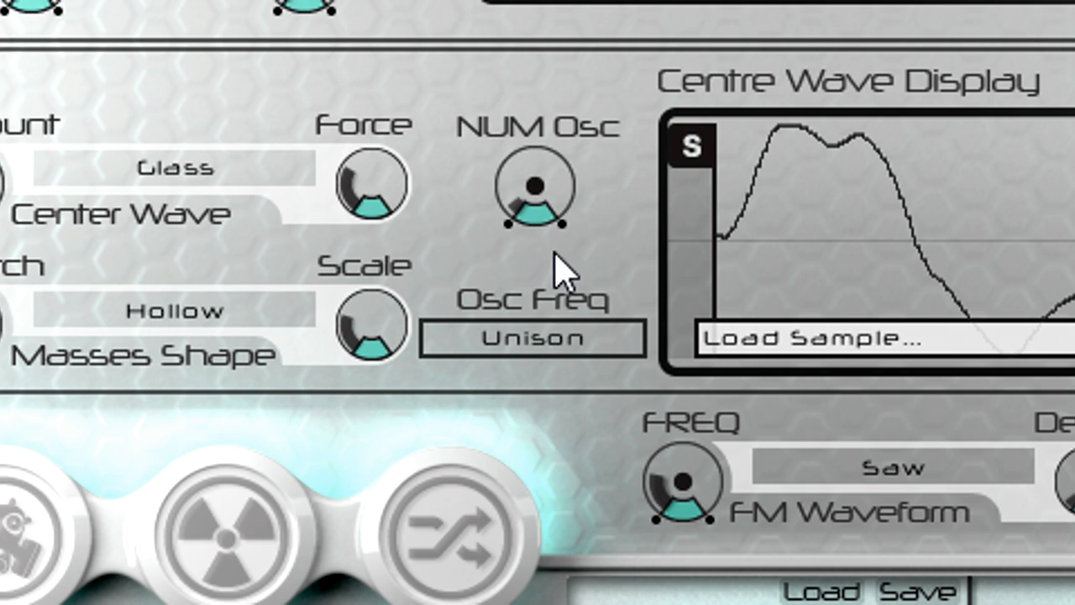
Step: Raise NUM Osc with Osc Freq set to Harmonic, and change Osc Freq to Harm Mass
left_click_drag(546, 178, 551, 214)
left_click(563, 339)
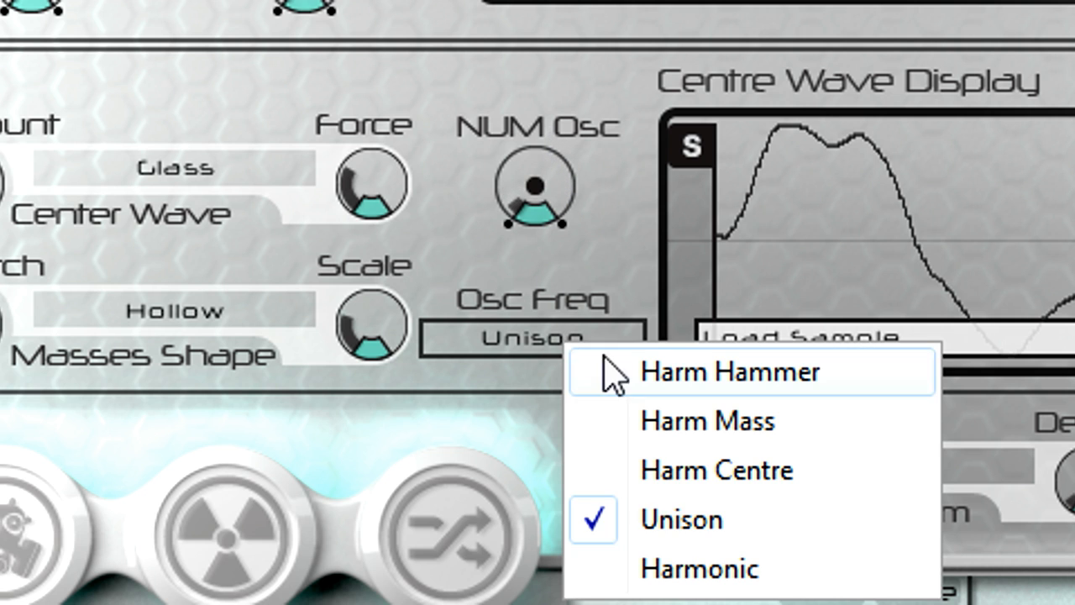
left_click(751, 567)
left_click_drag(569, 210, 549, 126)
left_click(568, 349)
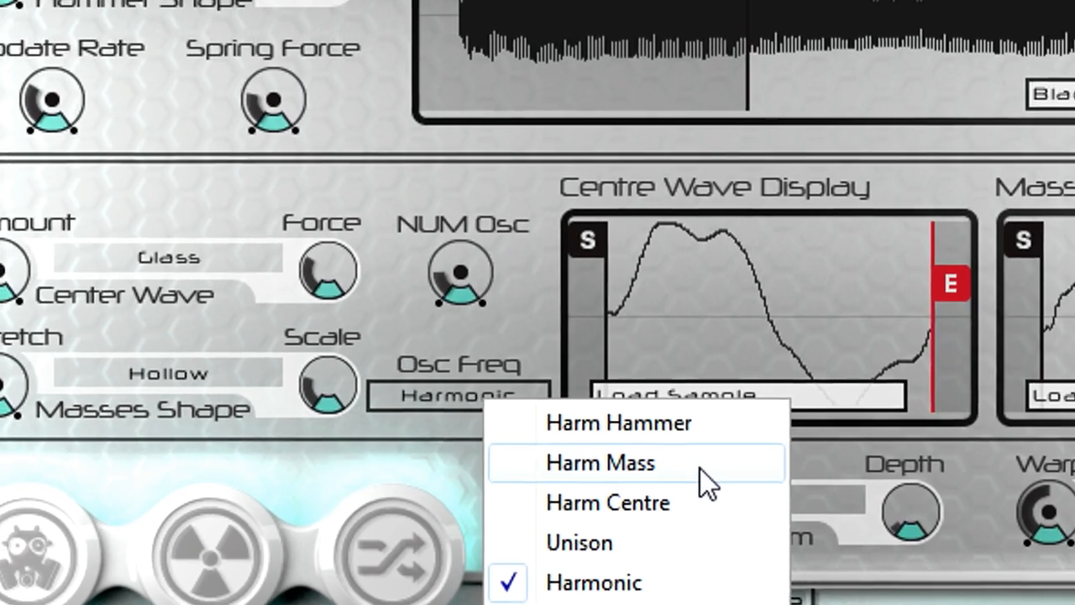
left_click(835, 421)
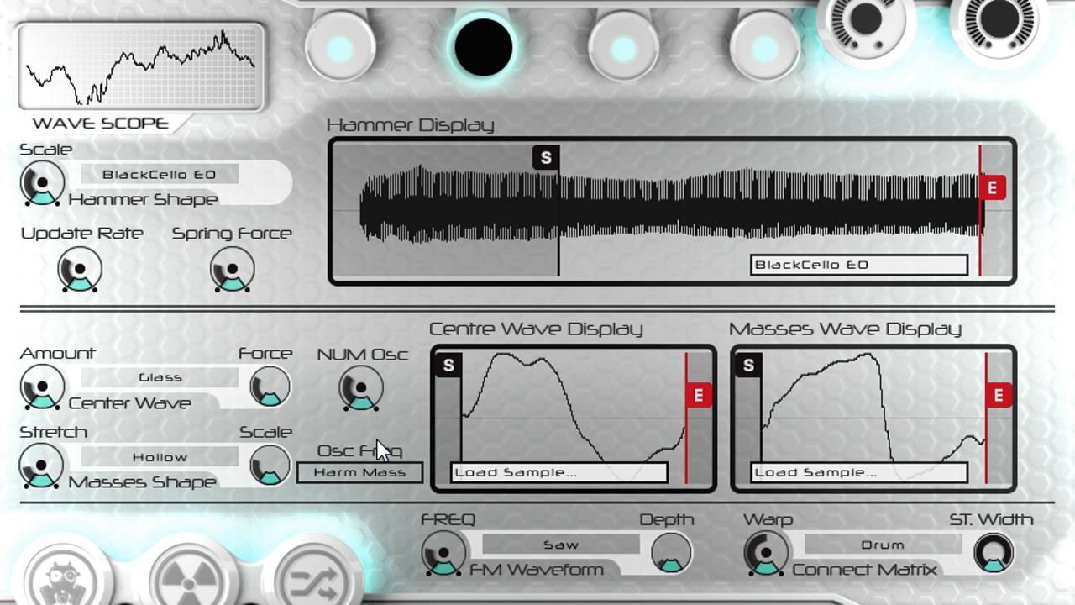
Step: Change Osc Freq to Harm Hammer and lower NUM Osc to 3.40
left_click(366, 476)
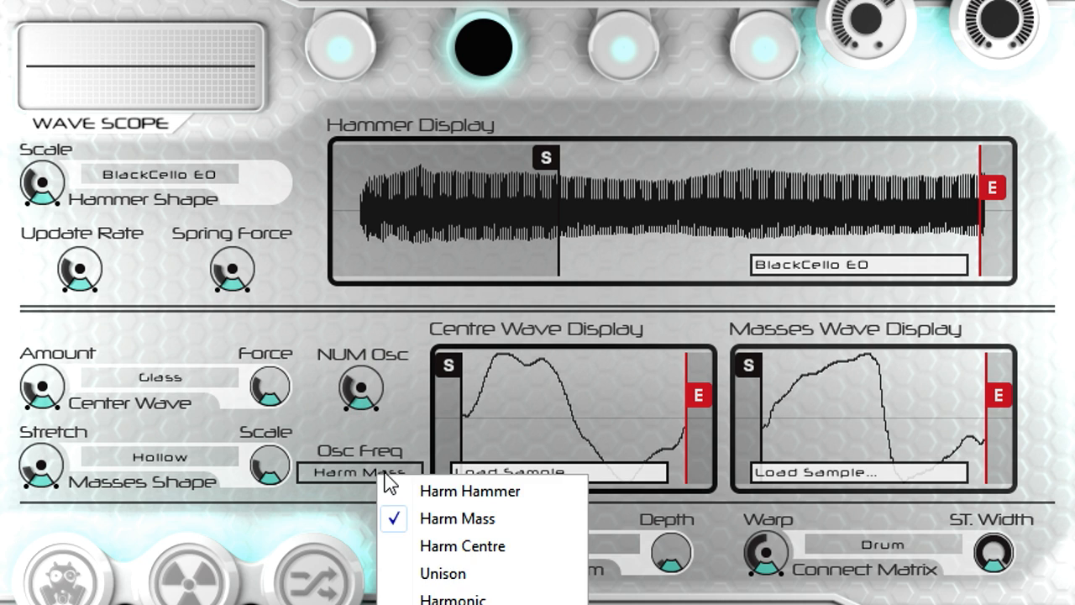
left_click(537, 490)
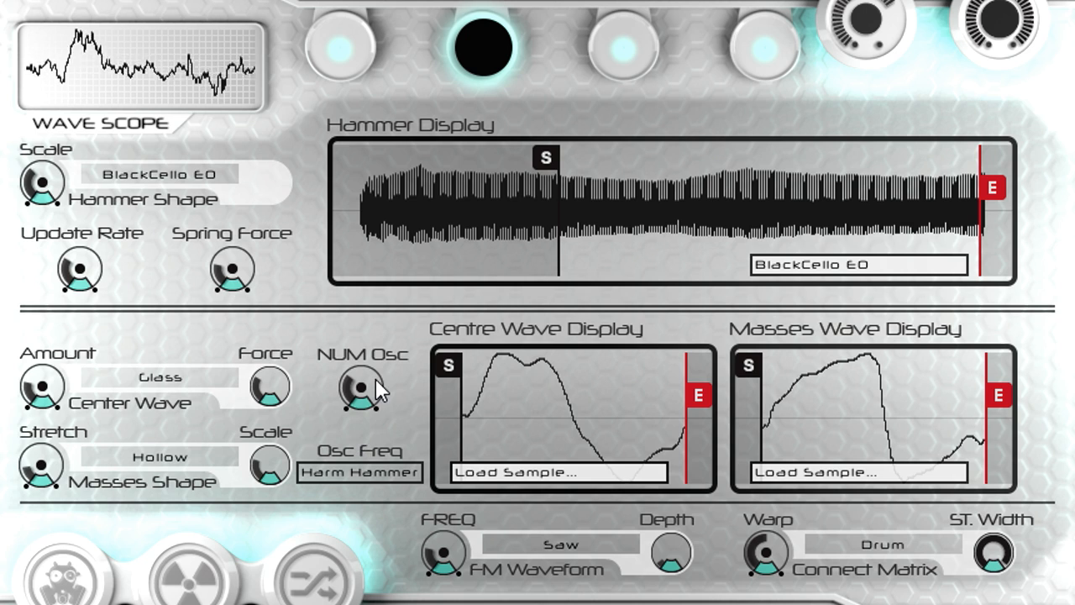
mouse_move(374, 401)
left_click_drag(369, 386, 368, 397)
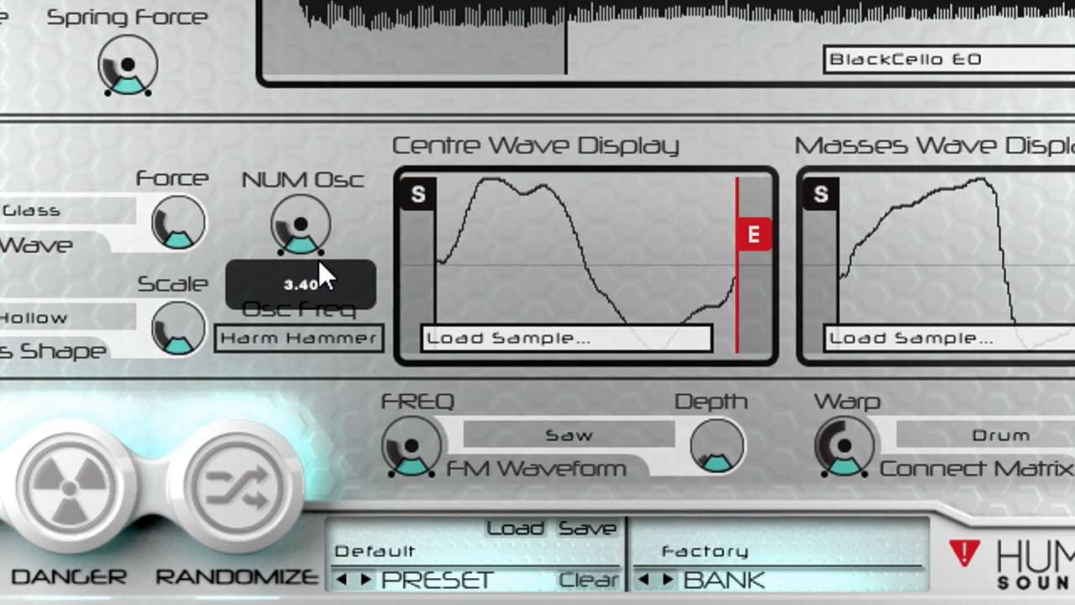
Step: Try different FM Depth and FREQ amounts, set the FM Waveform to Sine, and bring its Depth down to 0 %
mouse_move(680, 509)
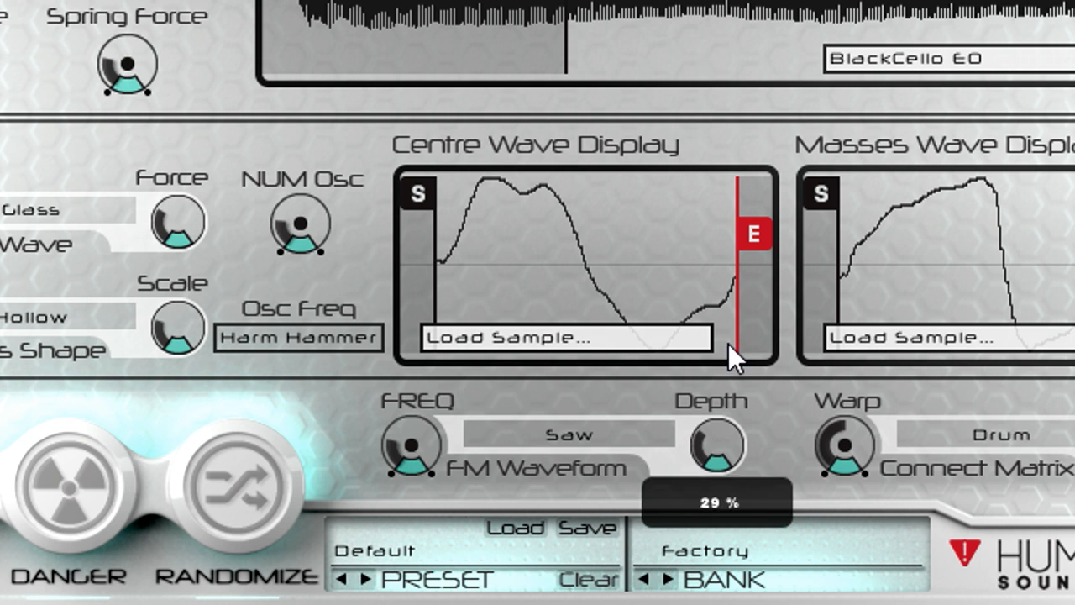
mouse_move(423, 419)
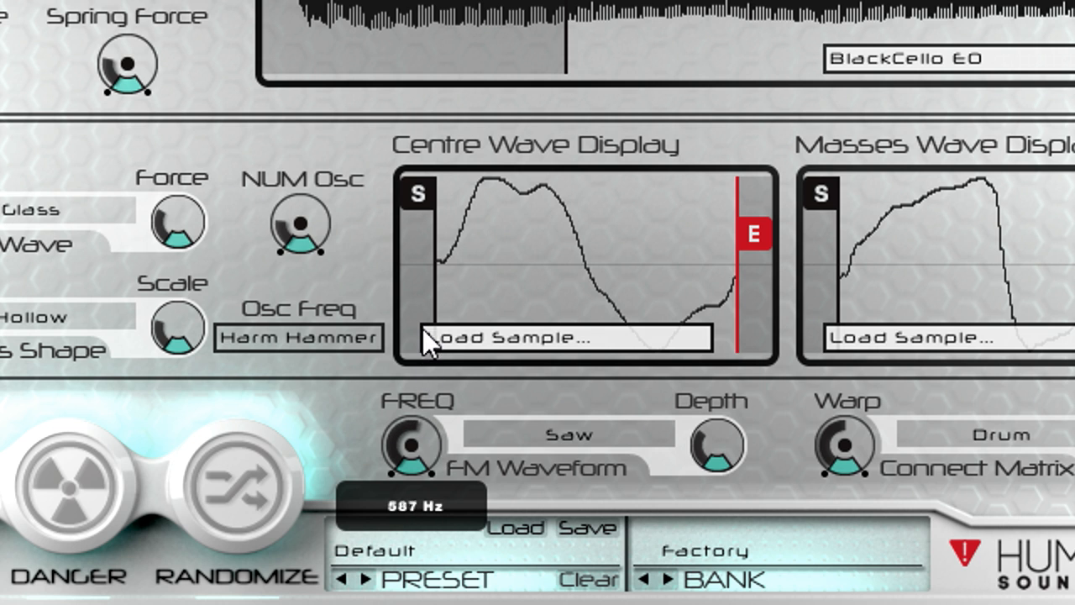
left_click(545, 434)
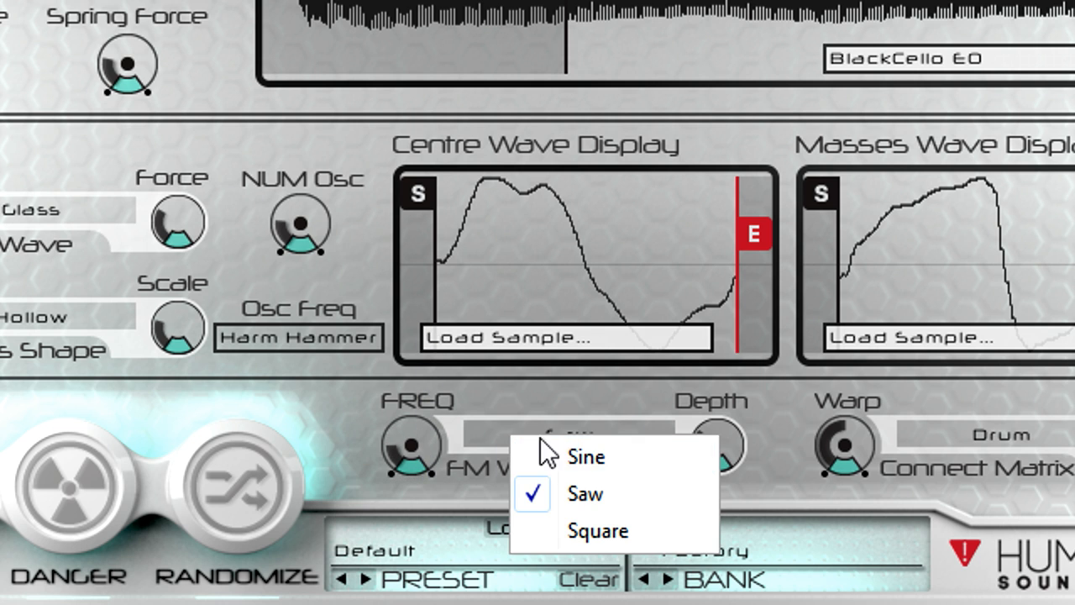
left_click(667, 459)
left_click_drag(725, 440, 724, 470)
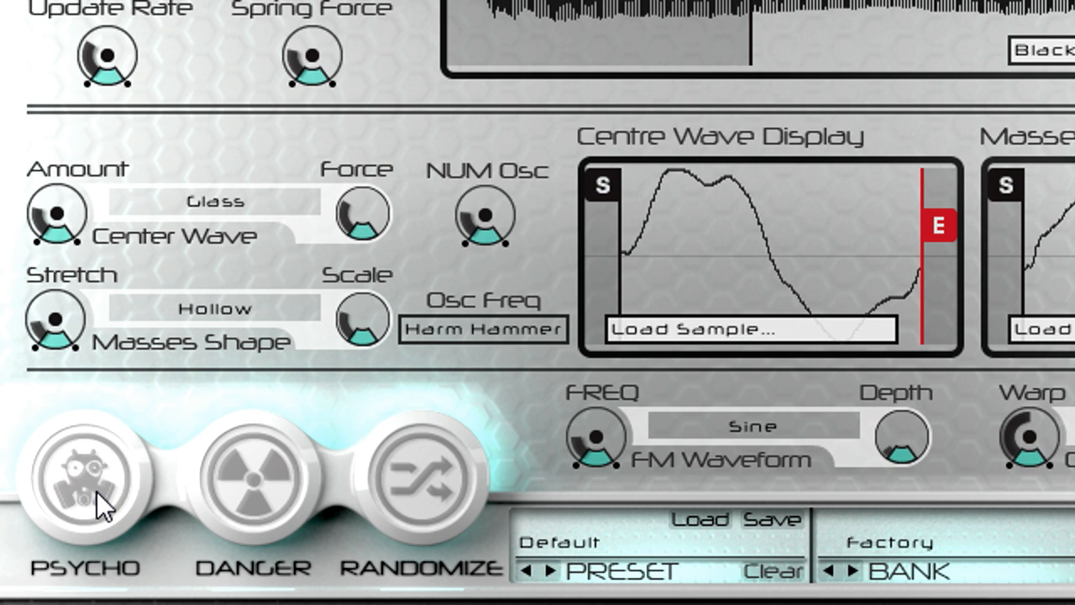
Step: Trigger the Psycho and Danger sound variations and turn the master Volume down
left_click(71, 489)
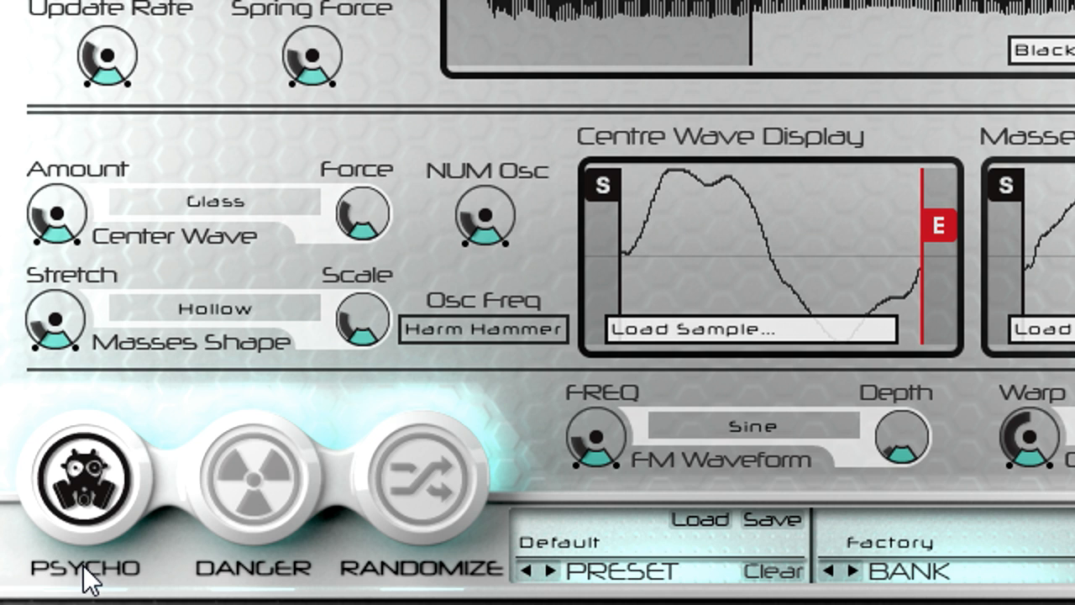
left_click(89, 496)
left_click(280, 471)
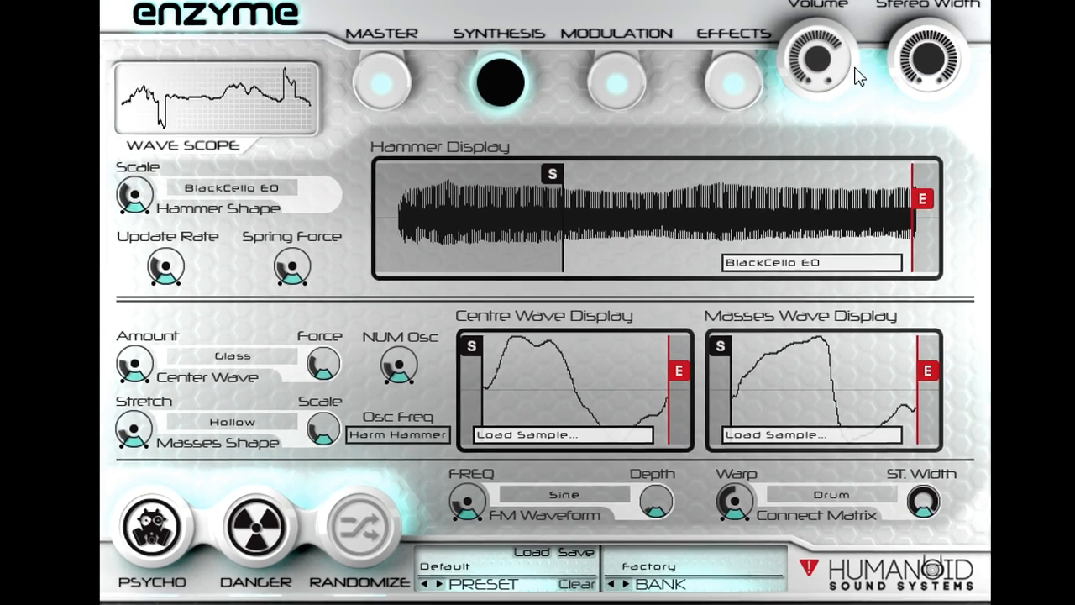
left_click_drag(813, 76, 815, 129)
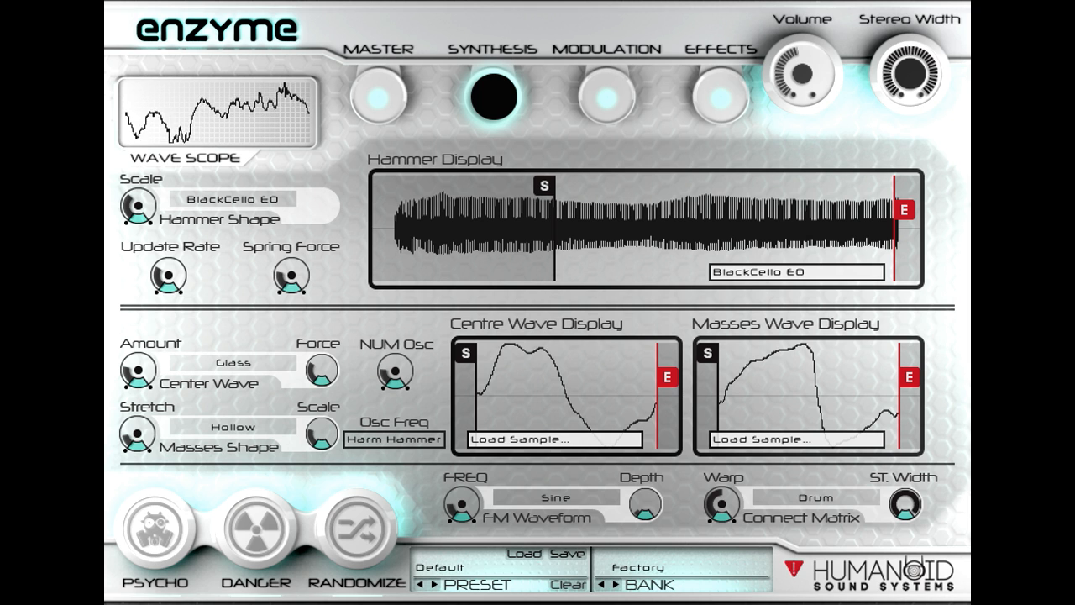
Step: Show the Effects page, switch on Filter 1 and lower its Cutoff
left_click(721, 103)
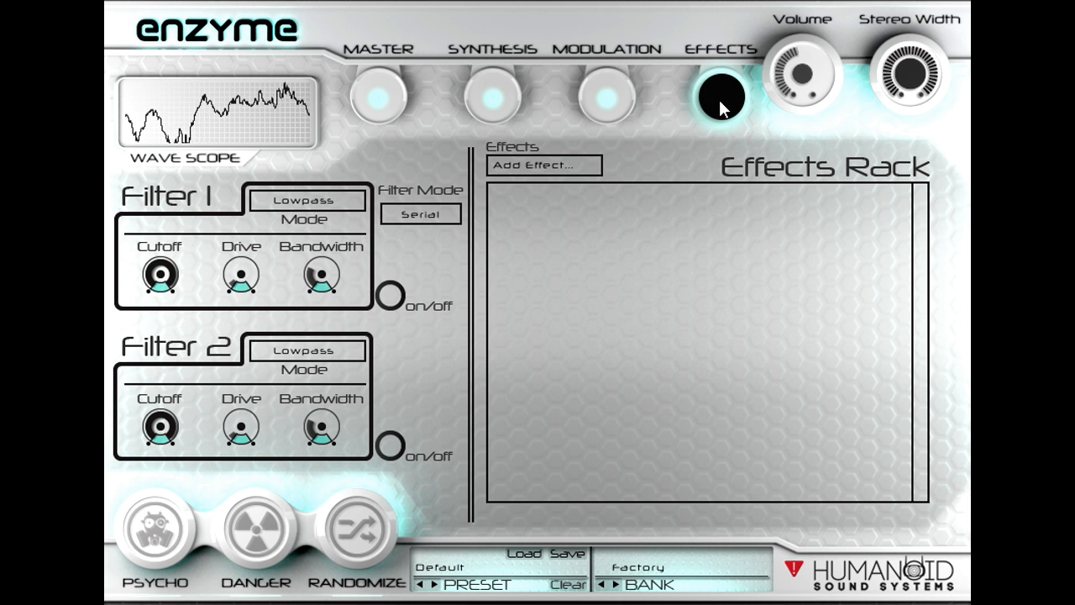
left_click(391, 290)
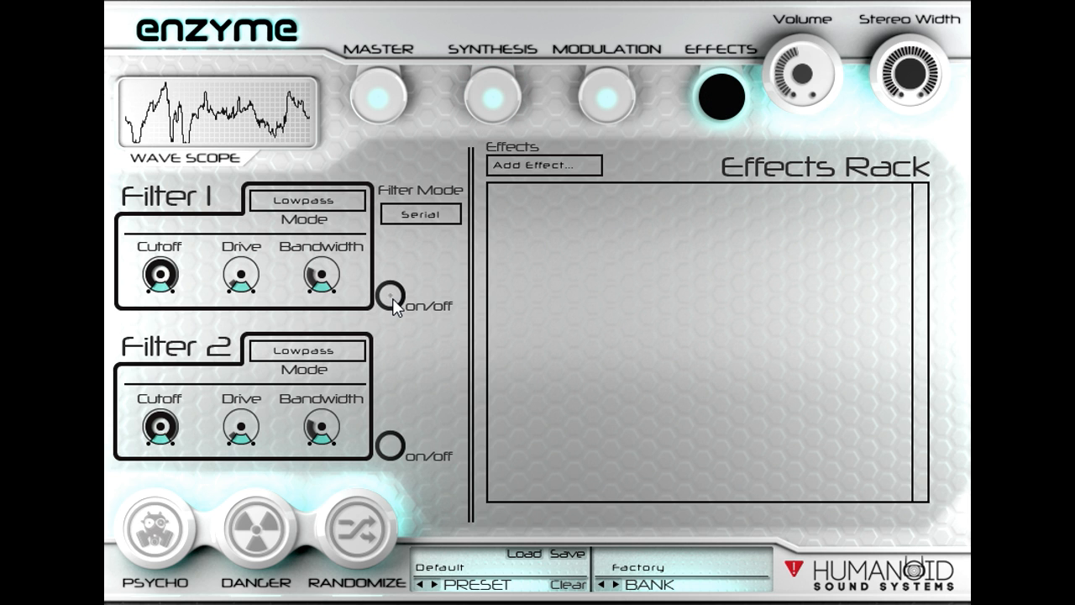
left_click_drag(159, 277, 156, 355)
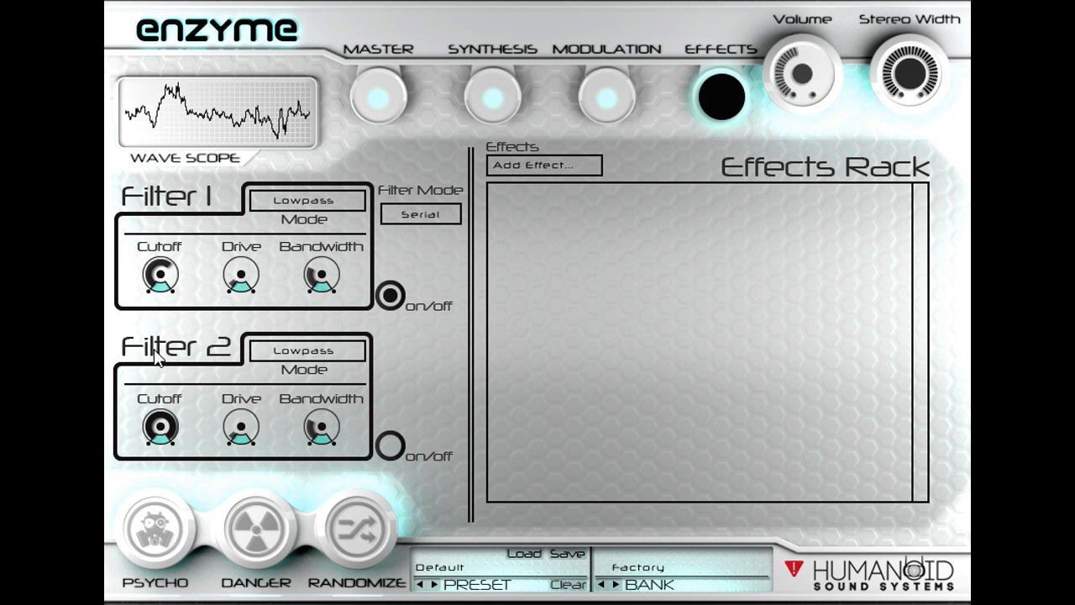
Step: Set Filter 2 to Bandpass, enable it and lower its Cutoff
left_click(301, 349)
left_click(388, 405)
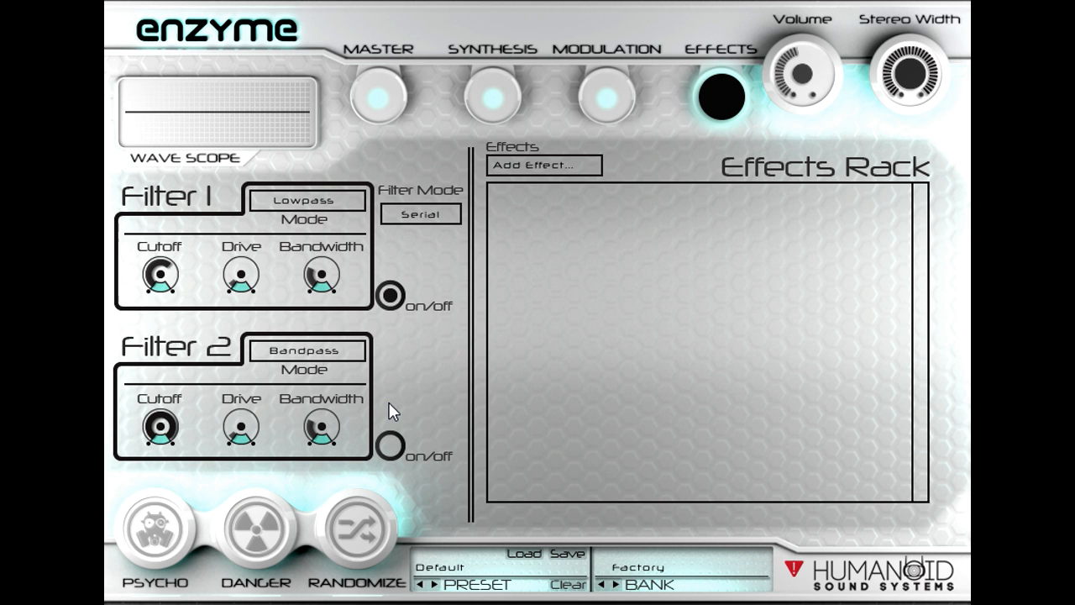
left_click(391, 444)
left_click_drag(165, 429, 172, 497)
Step: Set the Filter Mode to Parallel and raise Filter 2's Bandwidth
left_click(416, 217)
left_click(450, 254)
left_click_drag(327, 424, 329, 341)
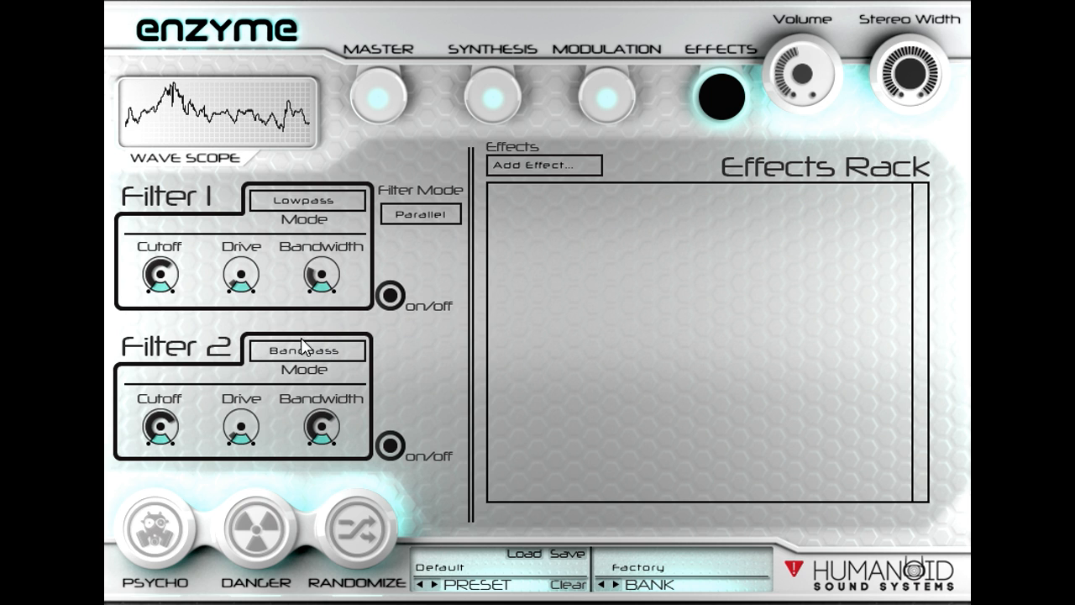
Step: Add both filters' Cutoffs as modulation matrix targets and give P2 a positive modulation amount on Filter 1's Cutoff
right_click(171, 278)
left_click(273, 428)
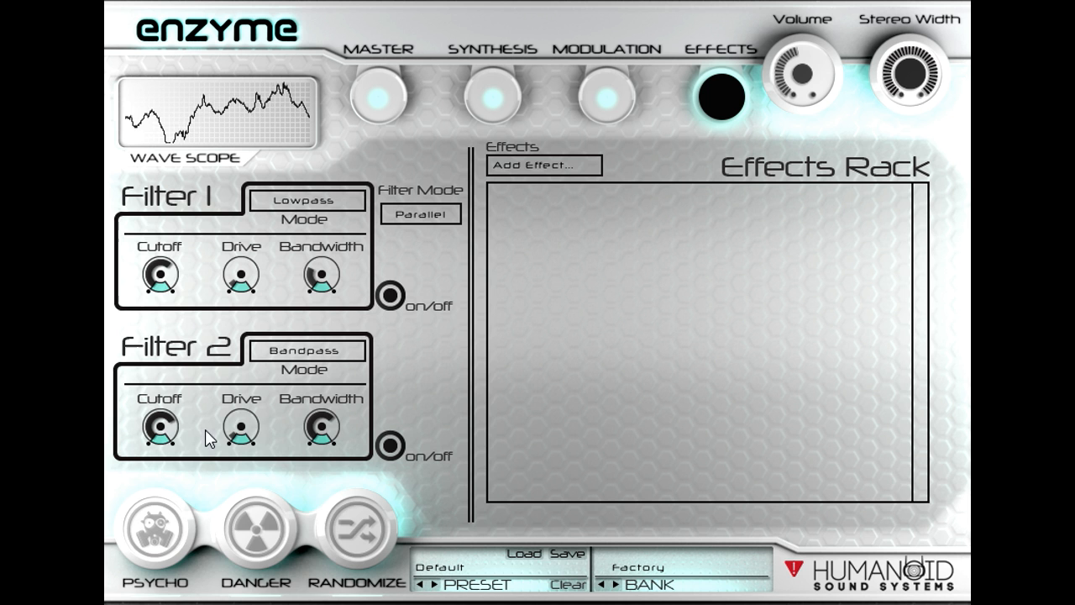
right_click(165, 429)
left_click(262, 571)
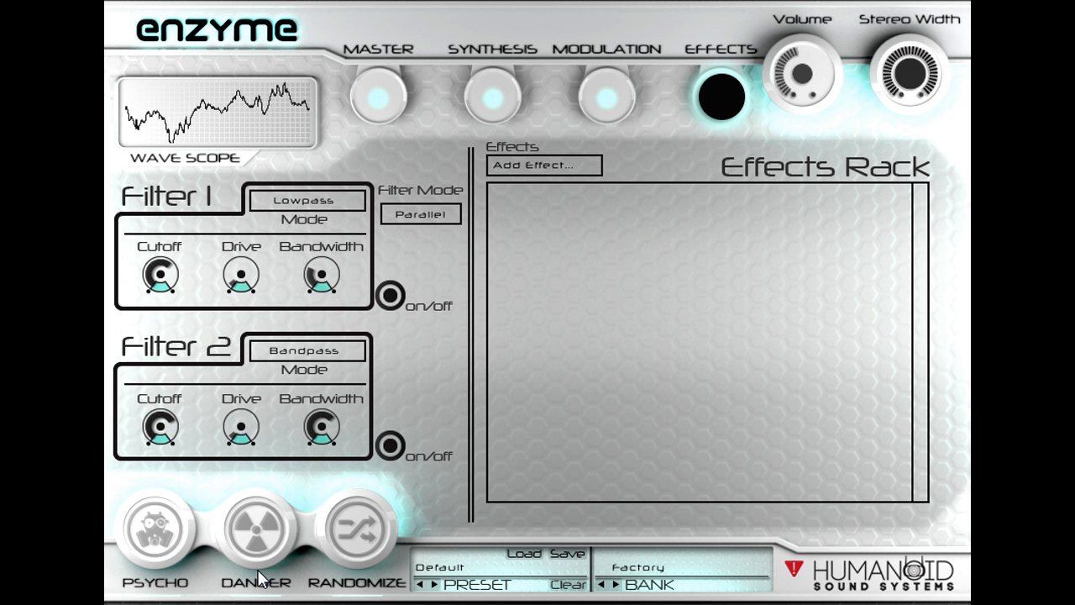
left_click(598, 94)
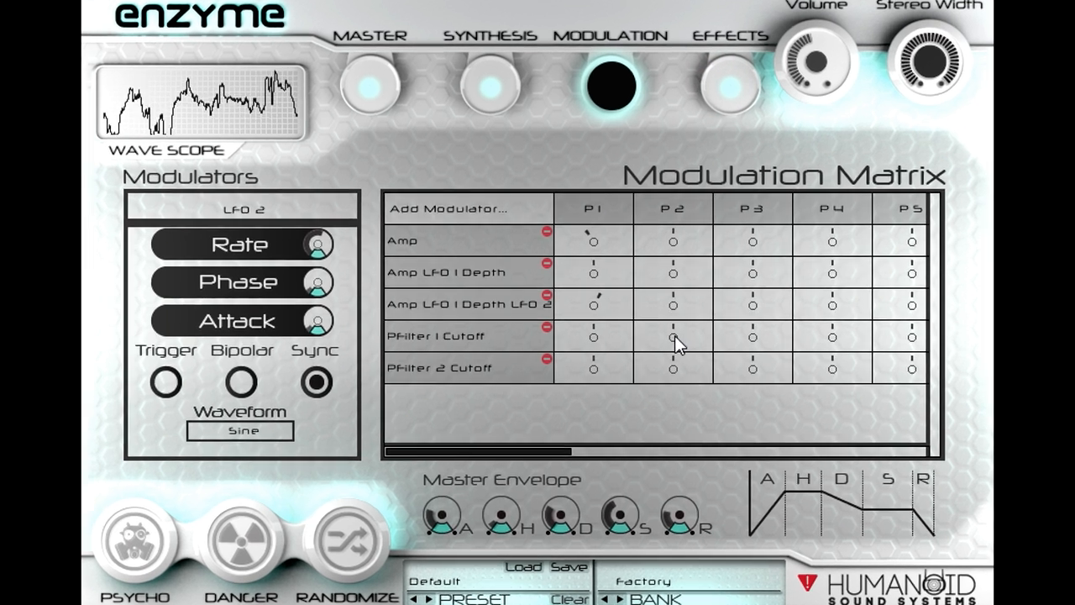
left_click_drag(670, 330, 698, 305)
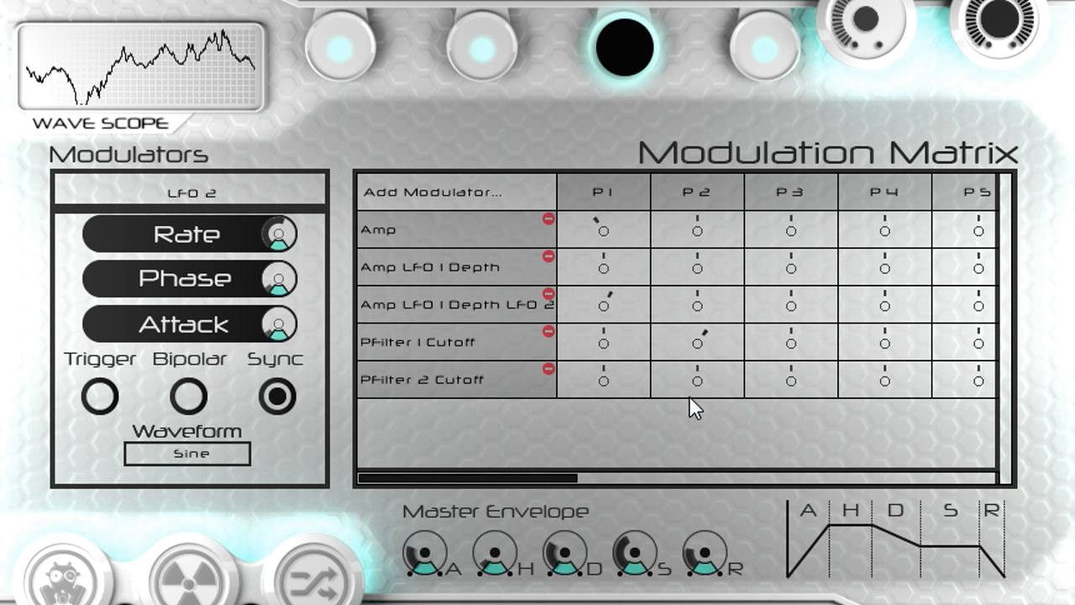
Step: Add four modulators to the Modulation Matrix: an LFO, an AHDSR, a Note Property and an Audio Property
left_click(453, 191)
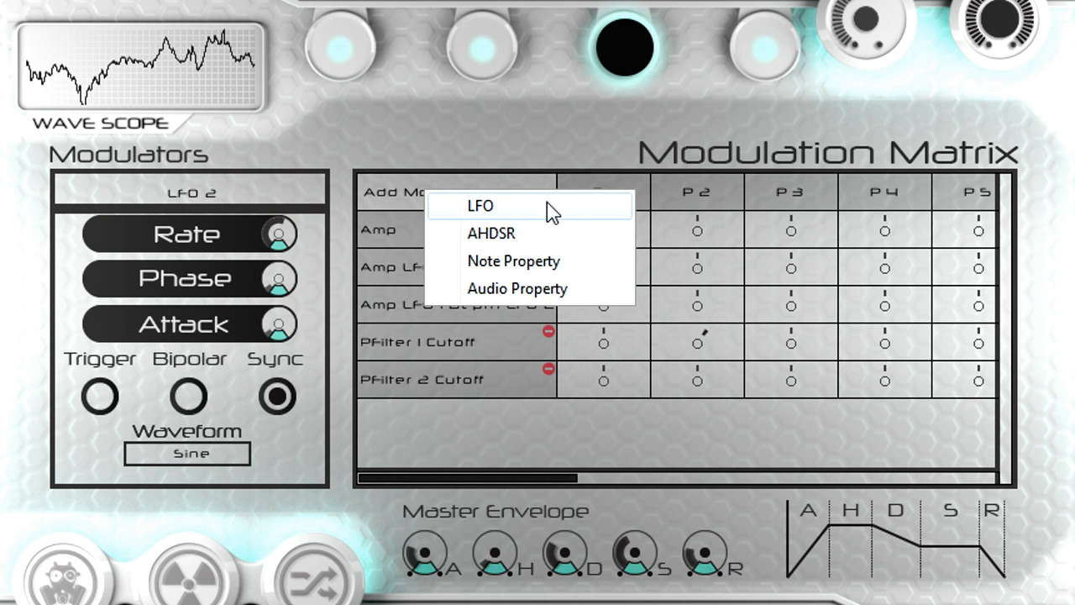
left_click(590, 209)
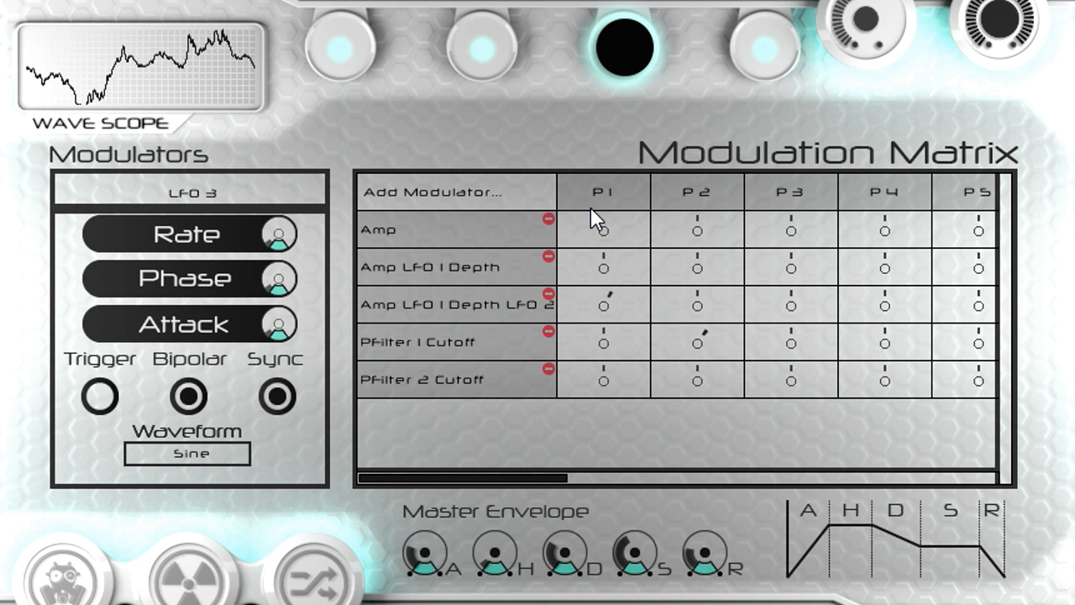
left_click(469, 188)
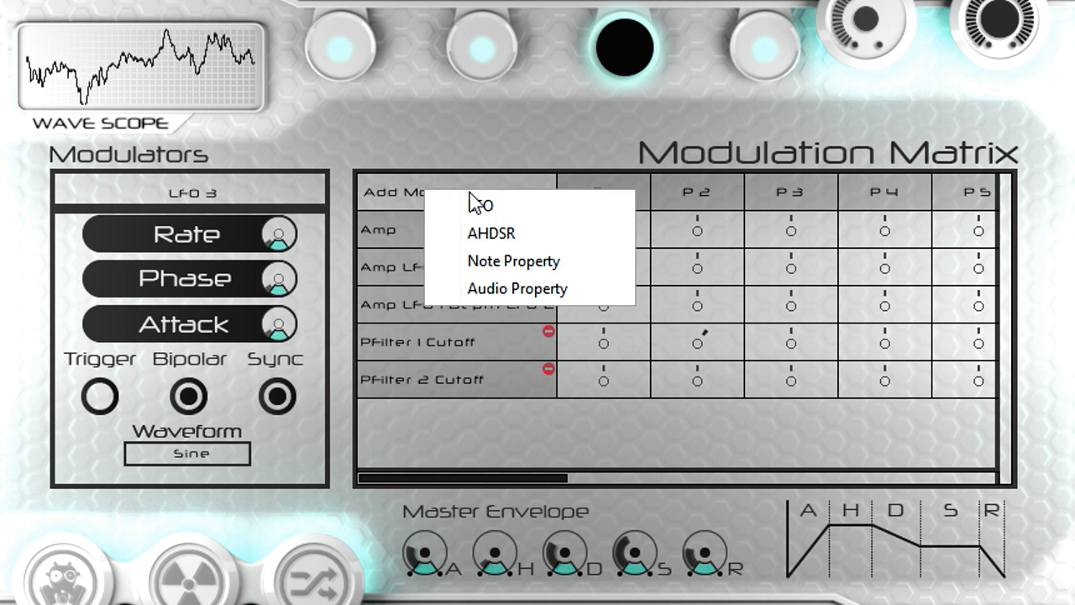
left_click(564, 235)
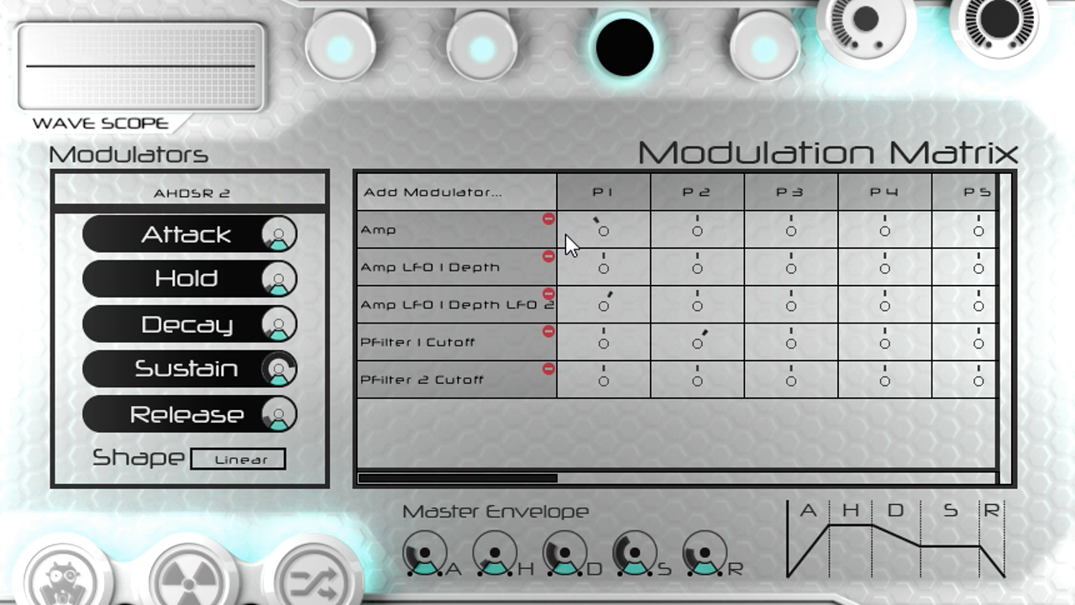
left_click(468, 199)
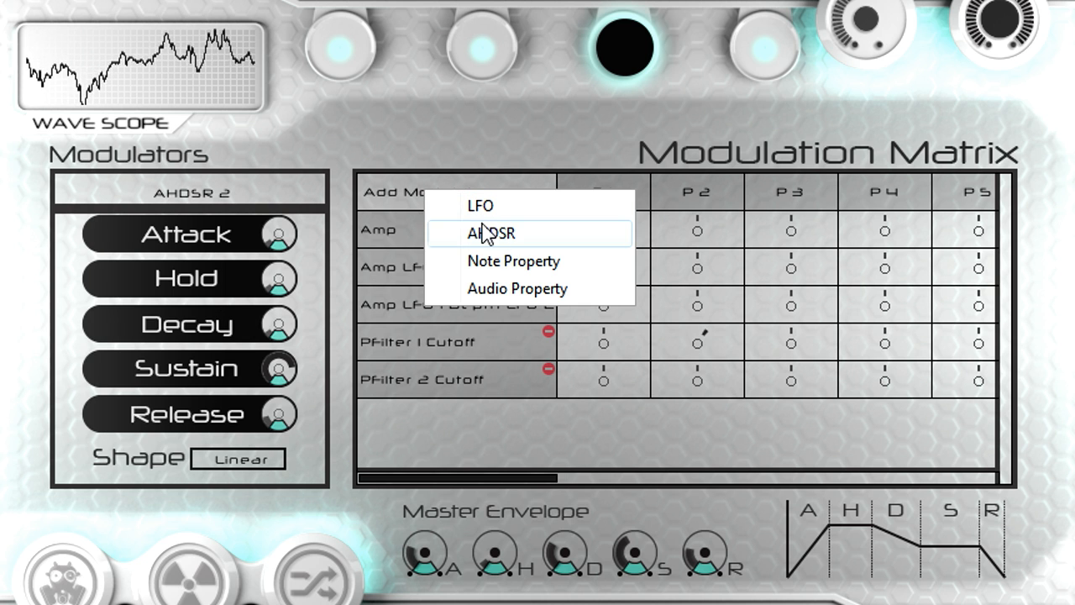
left_click(578, 275)
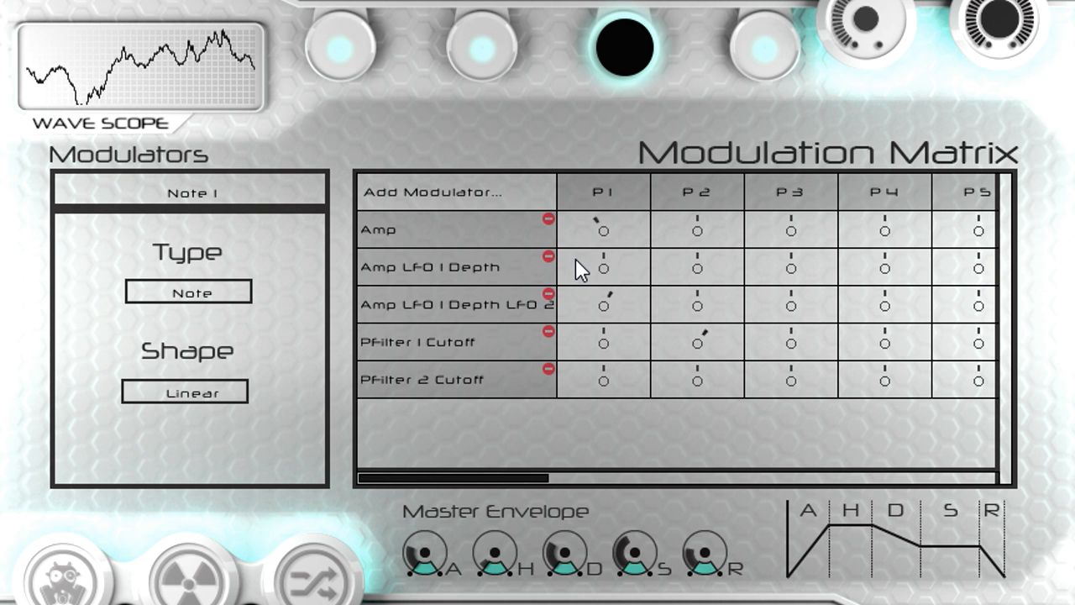
left_click(457, 193)
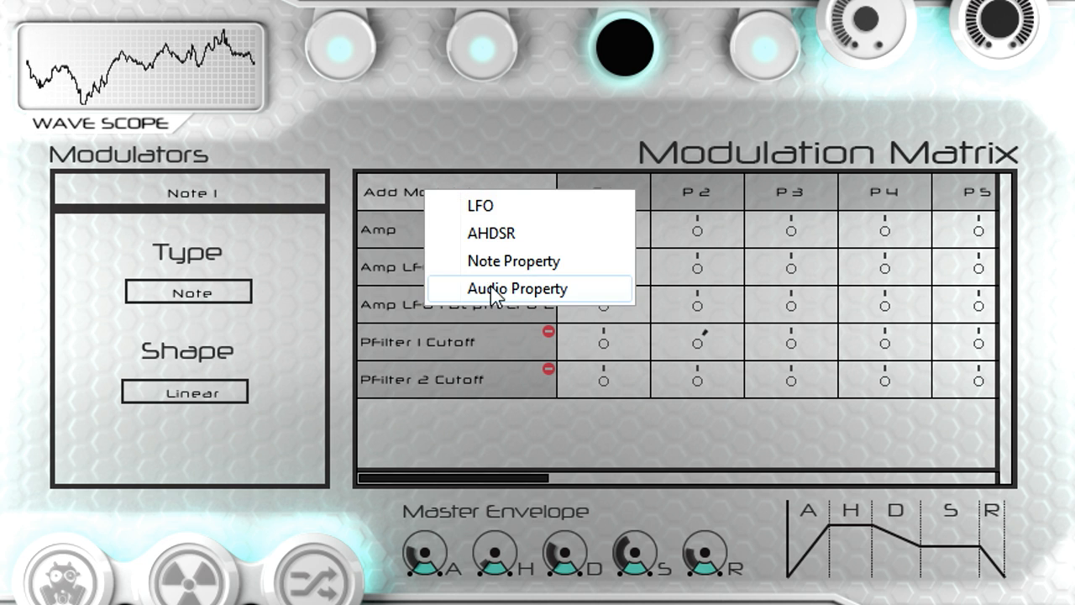
left_click(567, 290)
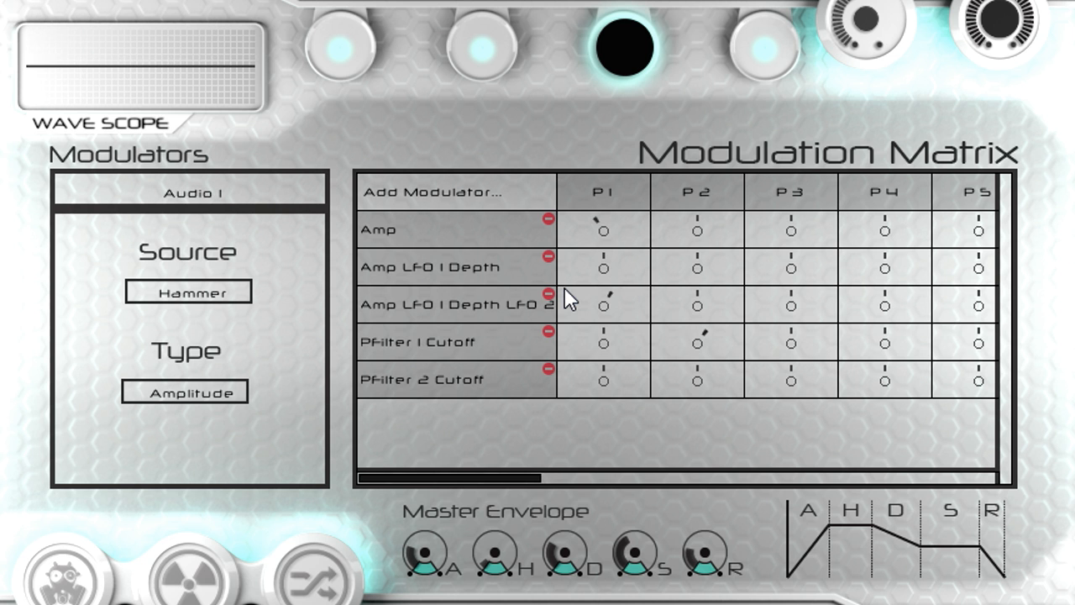
Step: Keep Hammer as the Audio 1 source and give it a positive modulation amount on Filter 2's Cutoff
left_click(247, 295)
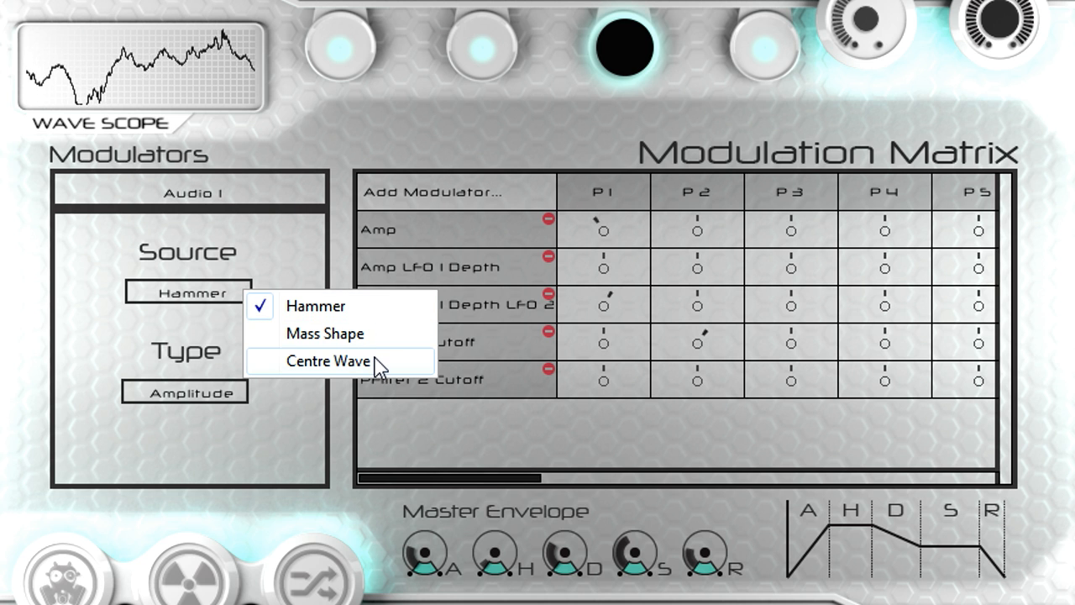
left_click(384, 306)
left_click_drag(450, 475, 955, 458)
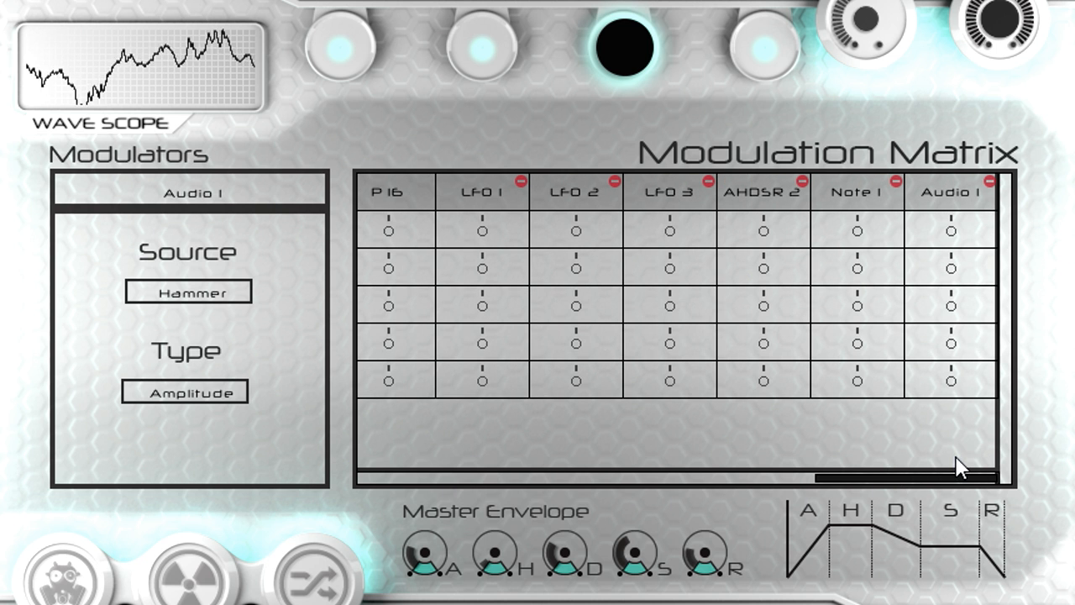
left_click_drag(950, 382, 947, 349)
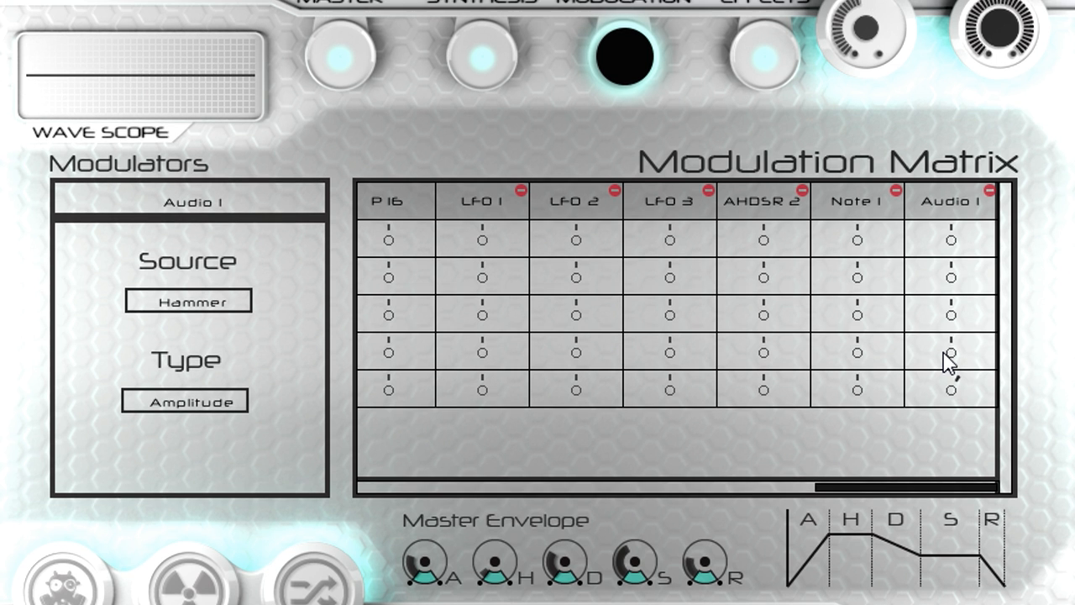
Step: Return to the Effects page and add a Distortion to the Effects Rack
left_click(760, 95)
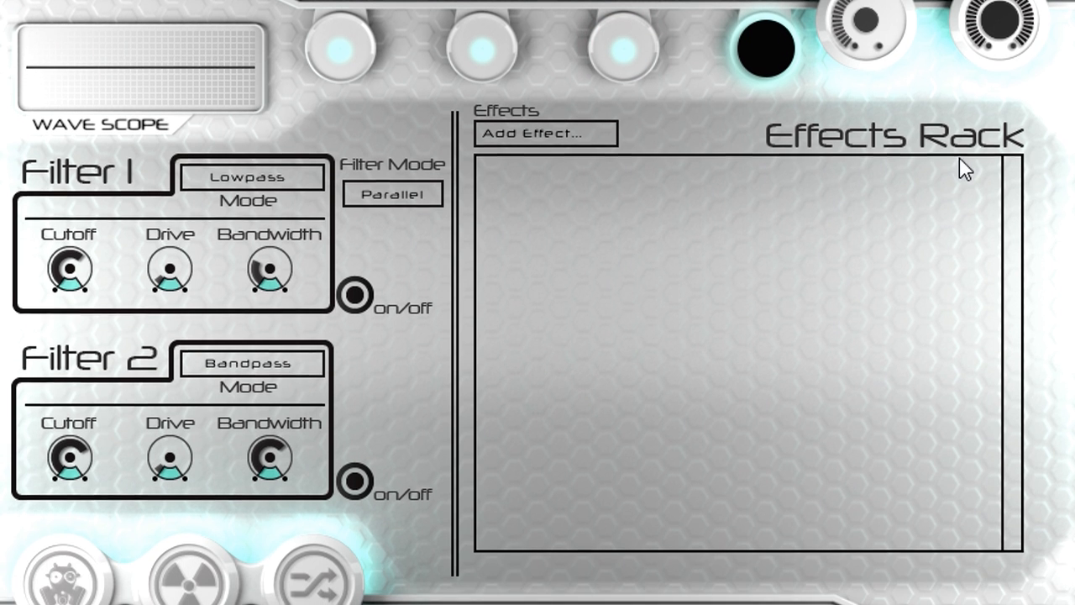
left_click(557, 138)
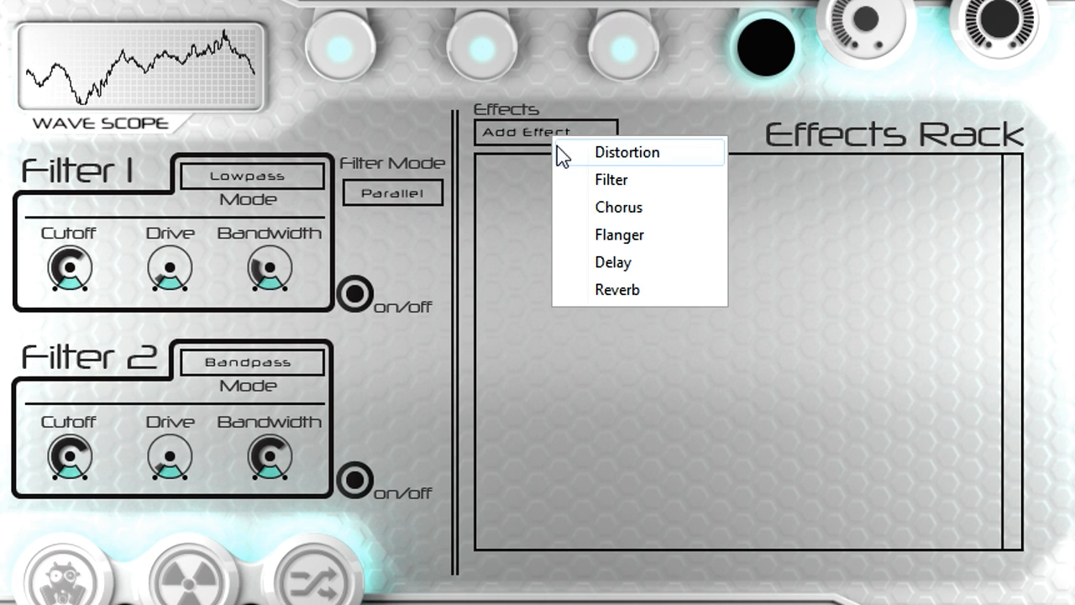
left_click(652, 161)
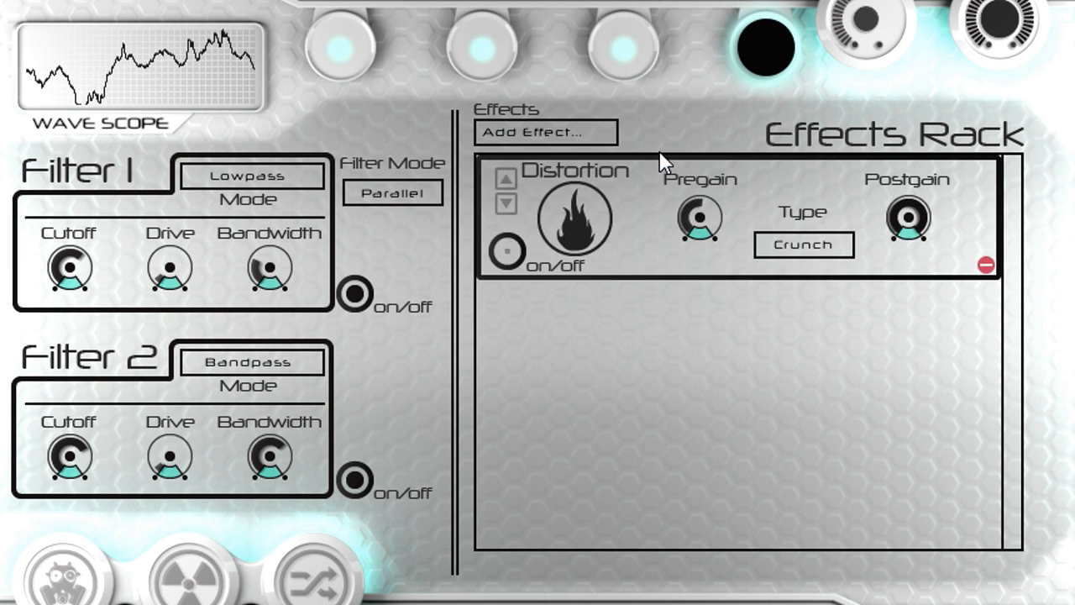
Step: Add a Chorus to the Effects Rack and lower the Distortion's Pregain
left_click(579, 134)
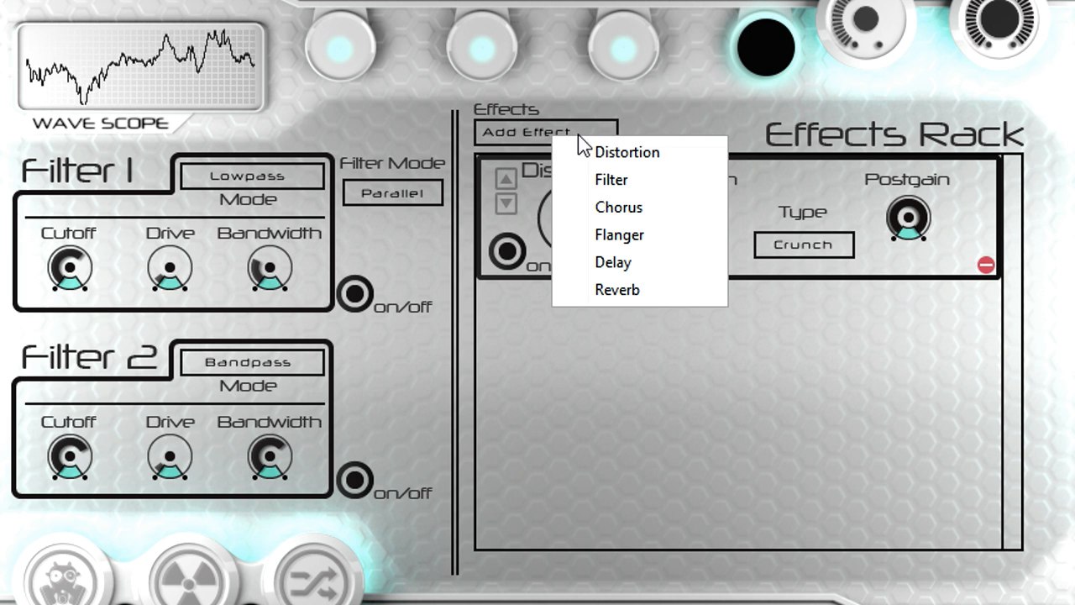
left_click(662, 208)
left_click_drag(682, 220, 704, 250)
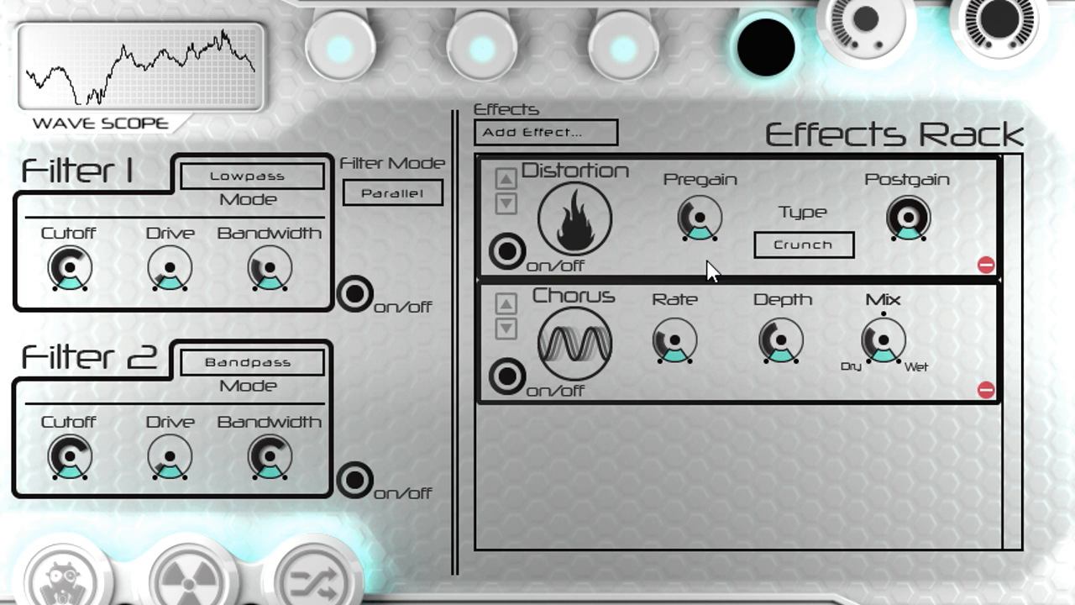
Step: Add a Reverb to the Effects Rack and move it above the Chorus
left_click(575, 140)
left_click(658, 285)
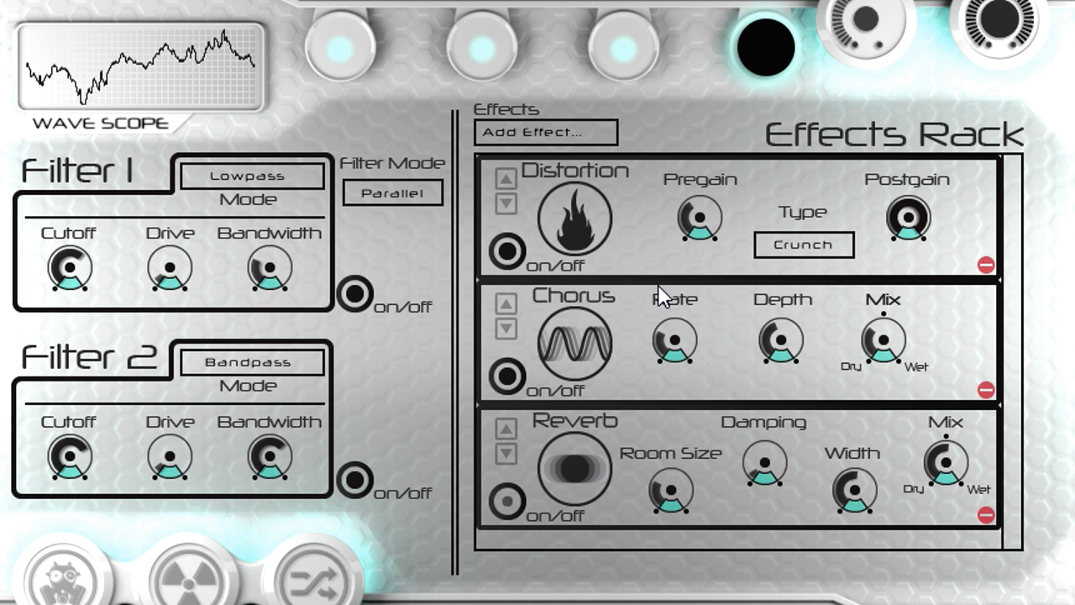
left_click(511, 424)
Step: Raise the Reverb's Room Size and lower its Mix, and view the MIDI and modulation options for its Damping control
left_click_drag(677, 361, 686, 324)
left_click_drag(941, 339, 946, 376)
right_click(770, 339)
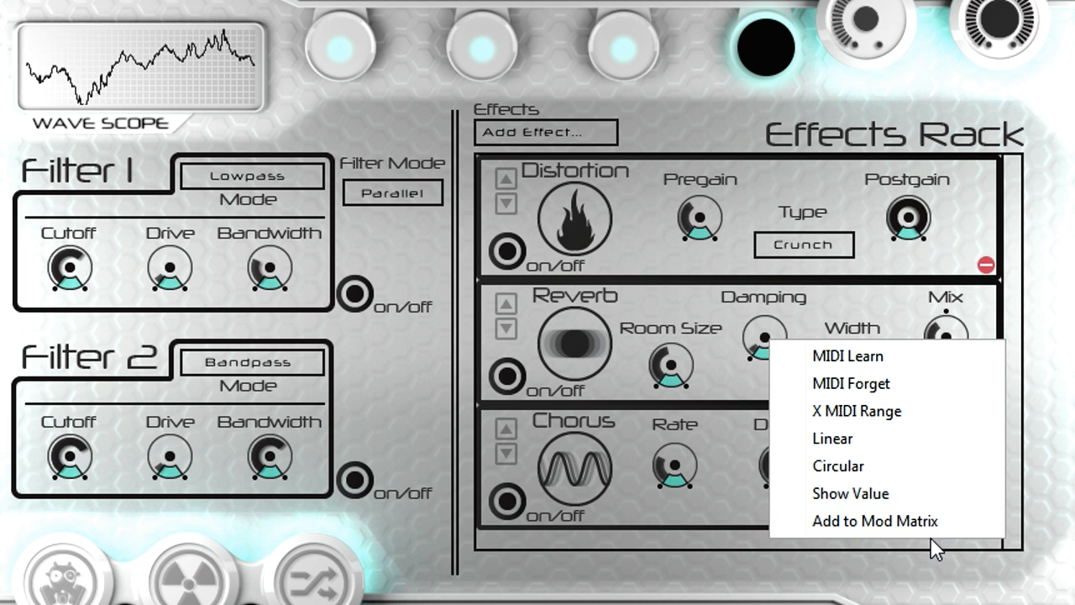
left_click(682, 582)
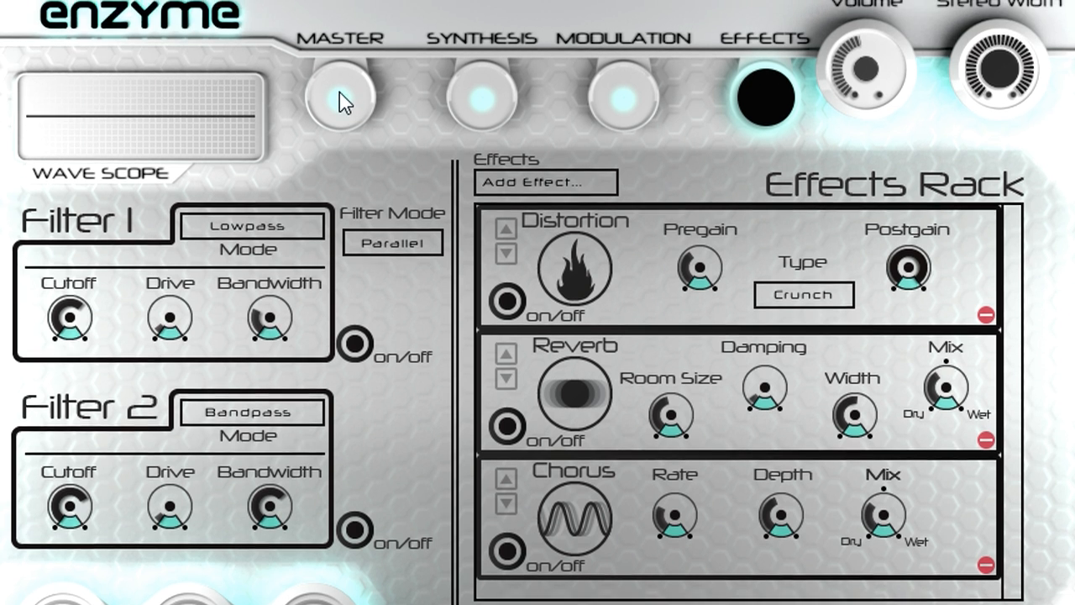
Step: Return to the Master page and raise two of the performance controls
left_click(343, 48)
left_click_drag(447, 204, 455, 143)
left_click_drag(458, 251, 455, 209)
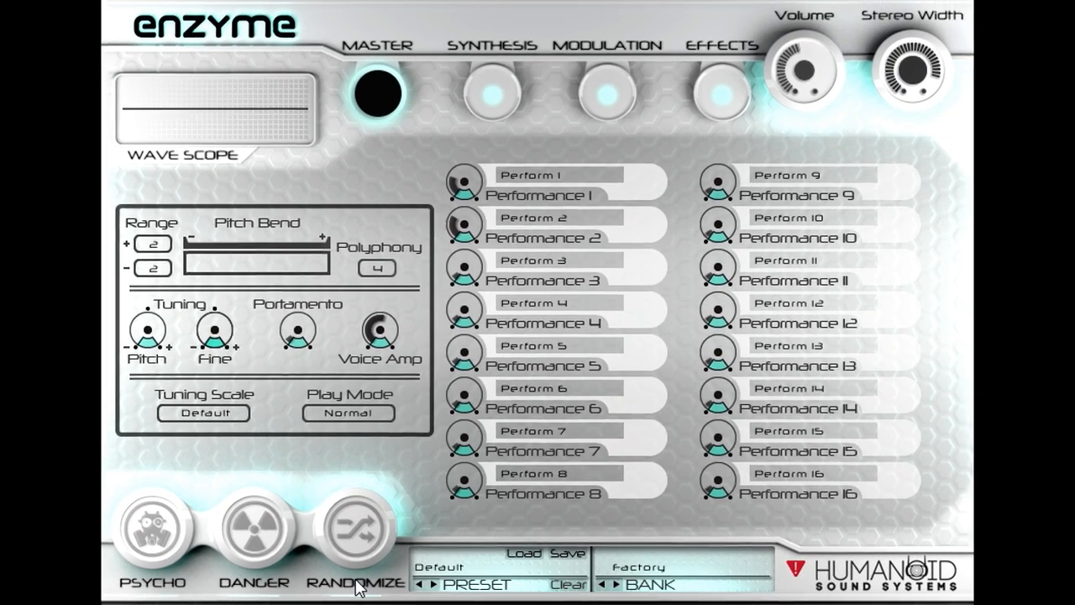
Step: Randomize the patch four times, trying it with and without the Psycho and Danger modes
left_click(362, 544)
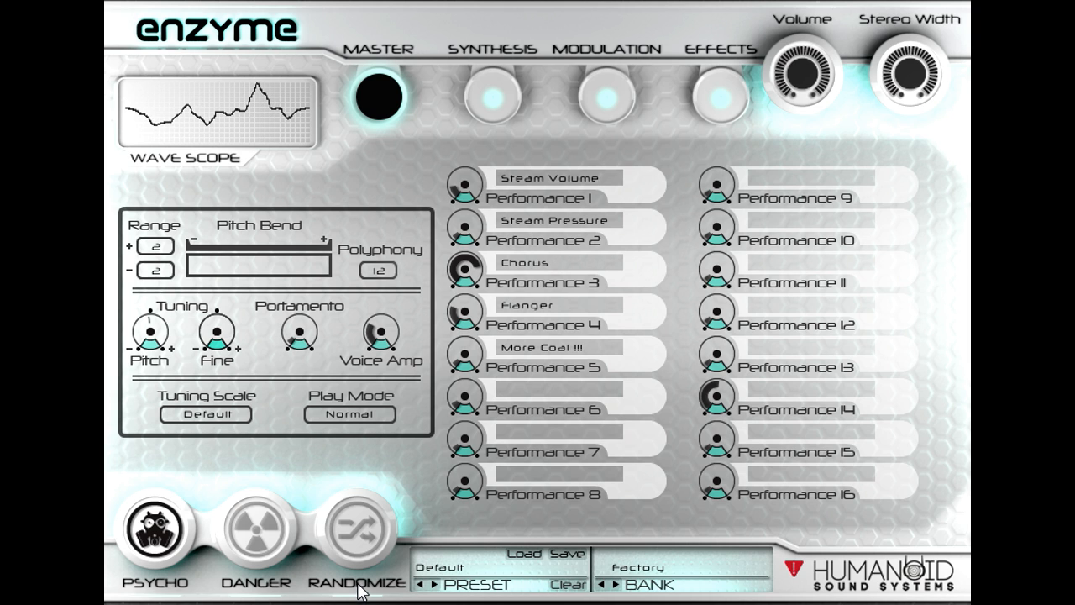
left_click(357, 538)
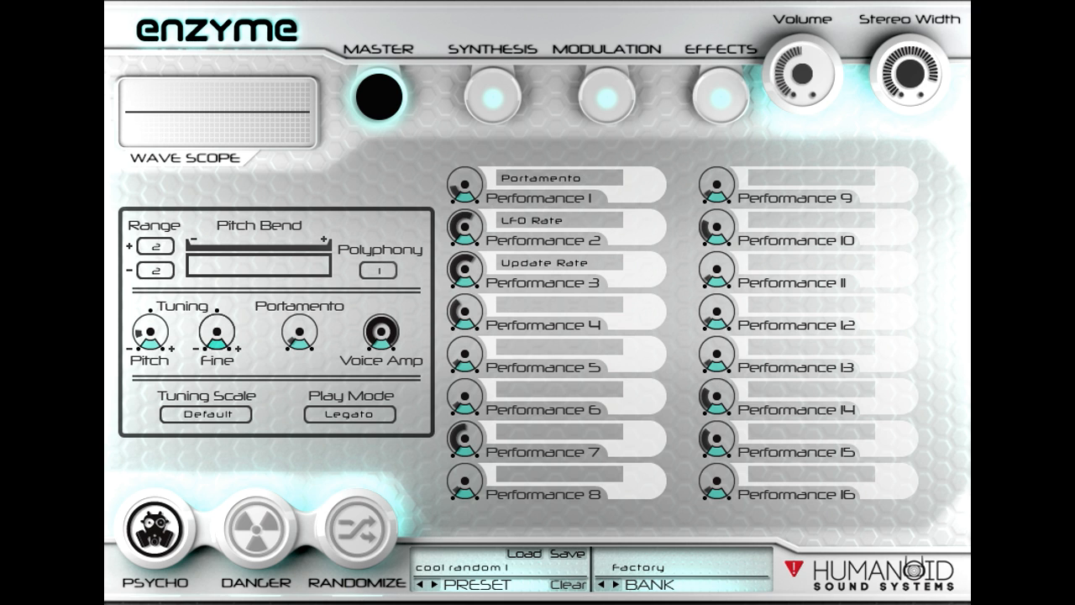
left_click(358, 543)
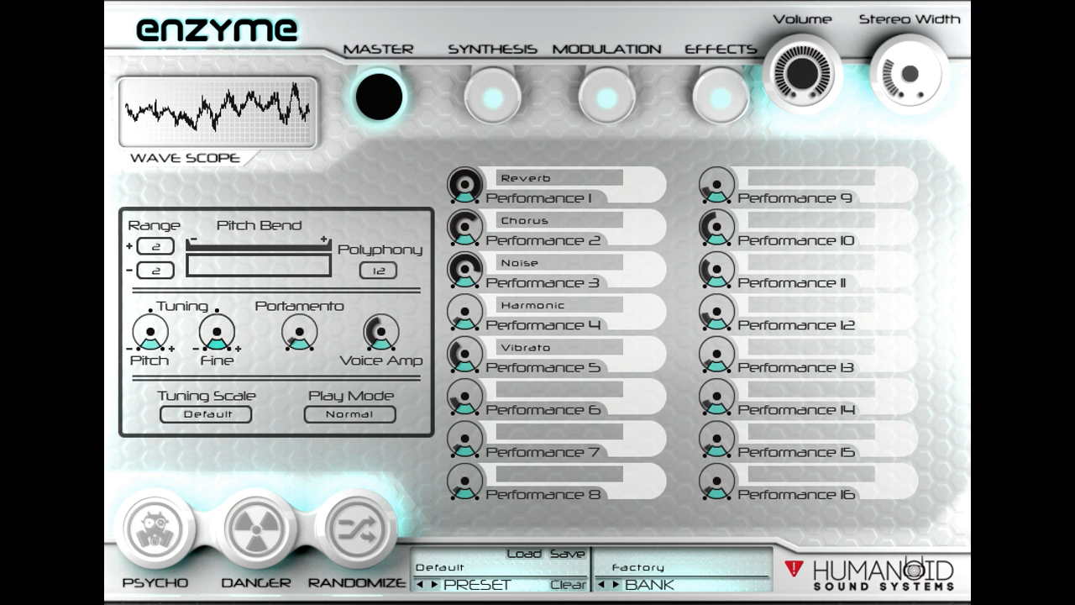
left_click(359, 530)
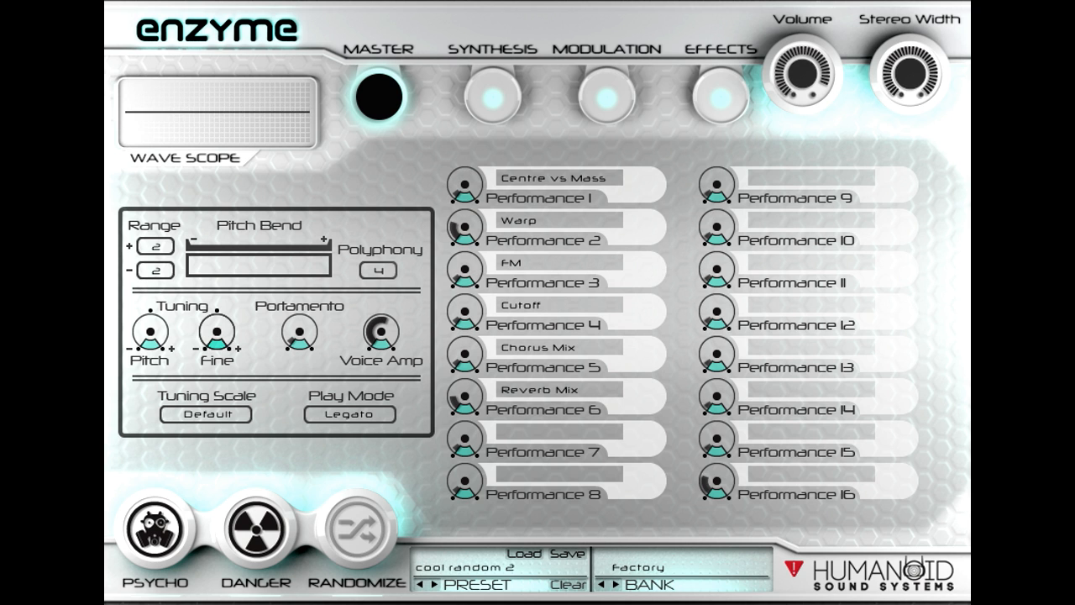